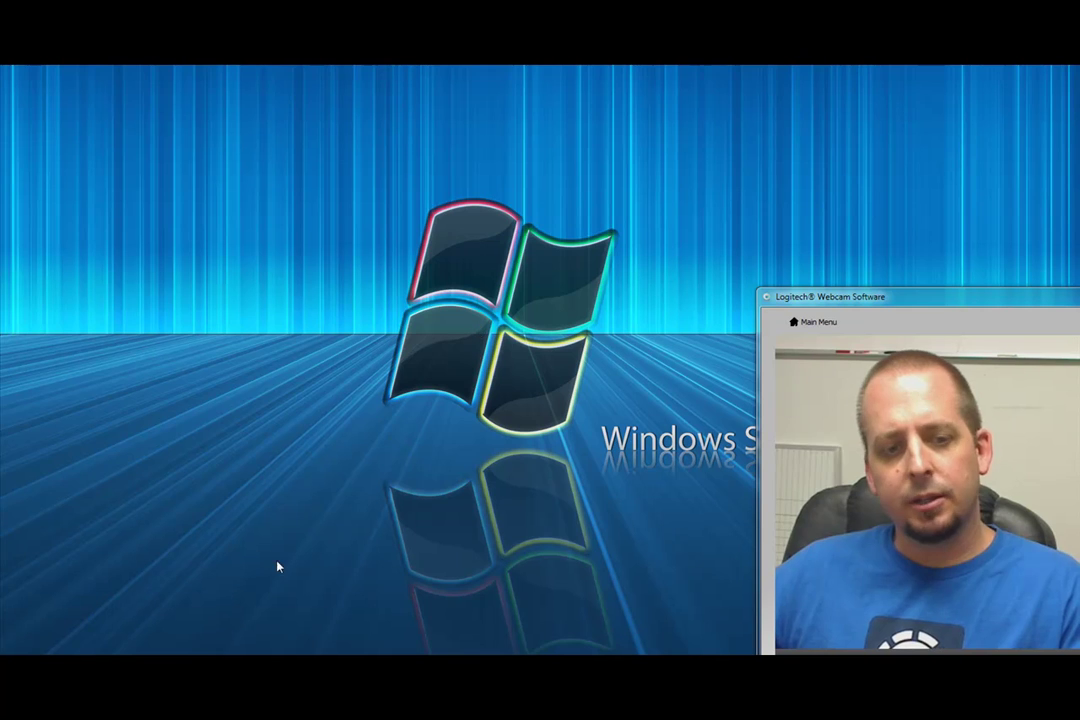
Step: Bring up the XChat window to view the #PC-Addicts channel, and minimize it again
key(alt+Tab)
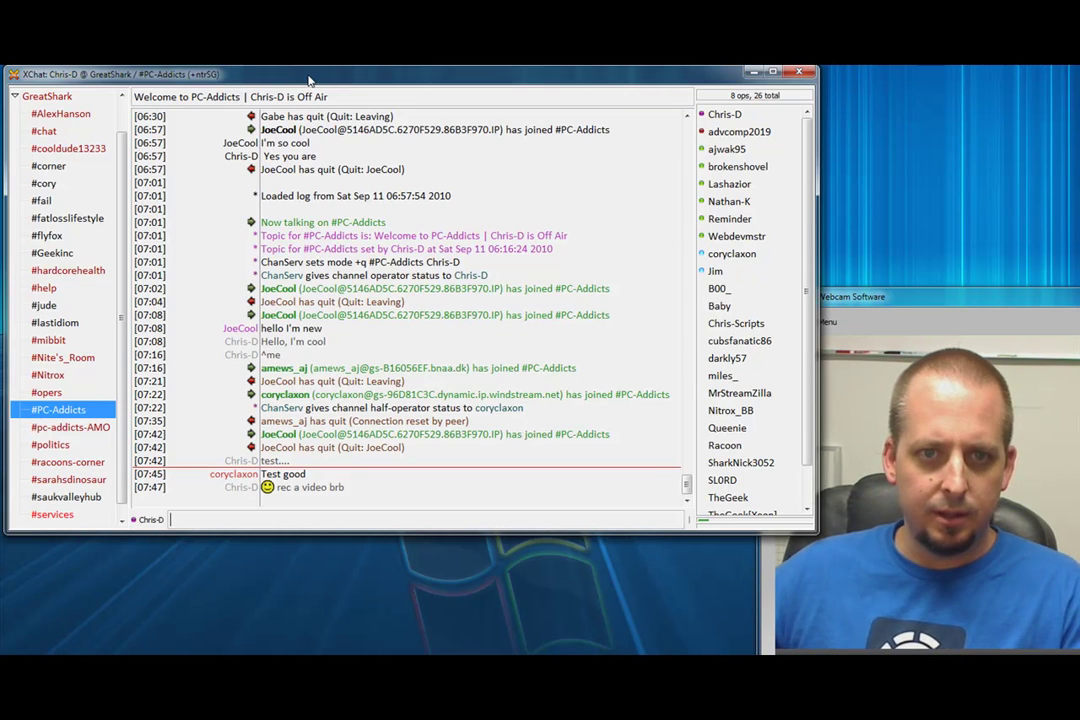
mouse_move(309, 80)
mouse_down()
mouse_move(322, 90)
mouse_move(304, 85)
mouse_up()
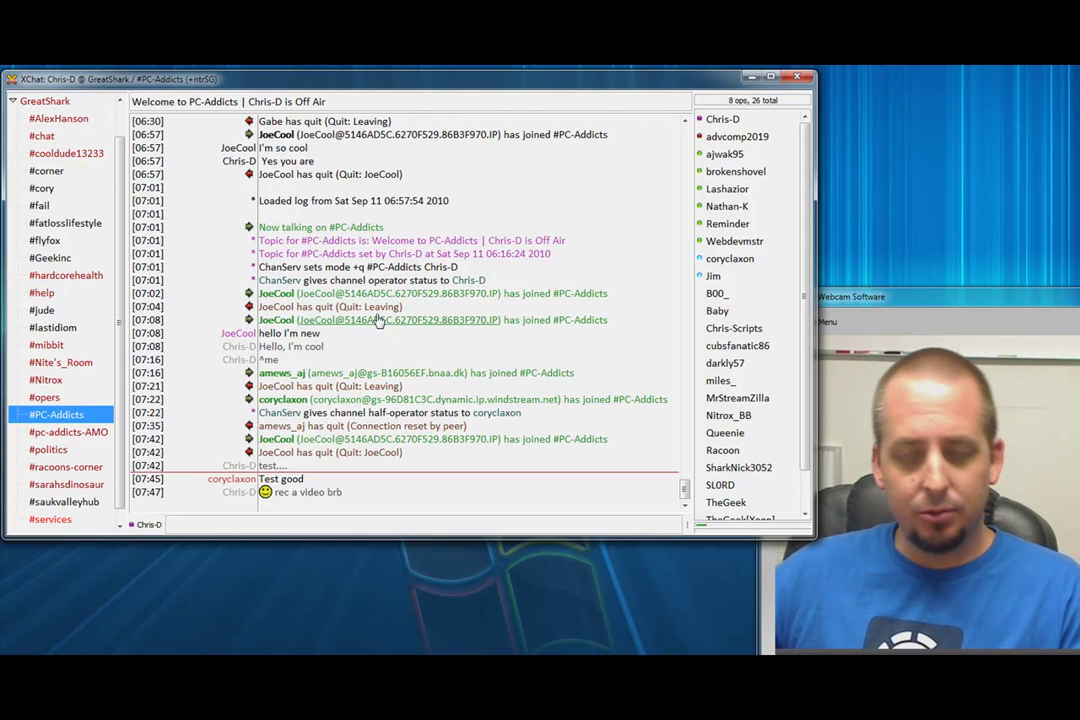
click(756, 80)
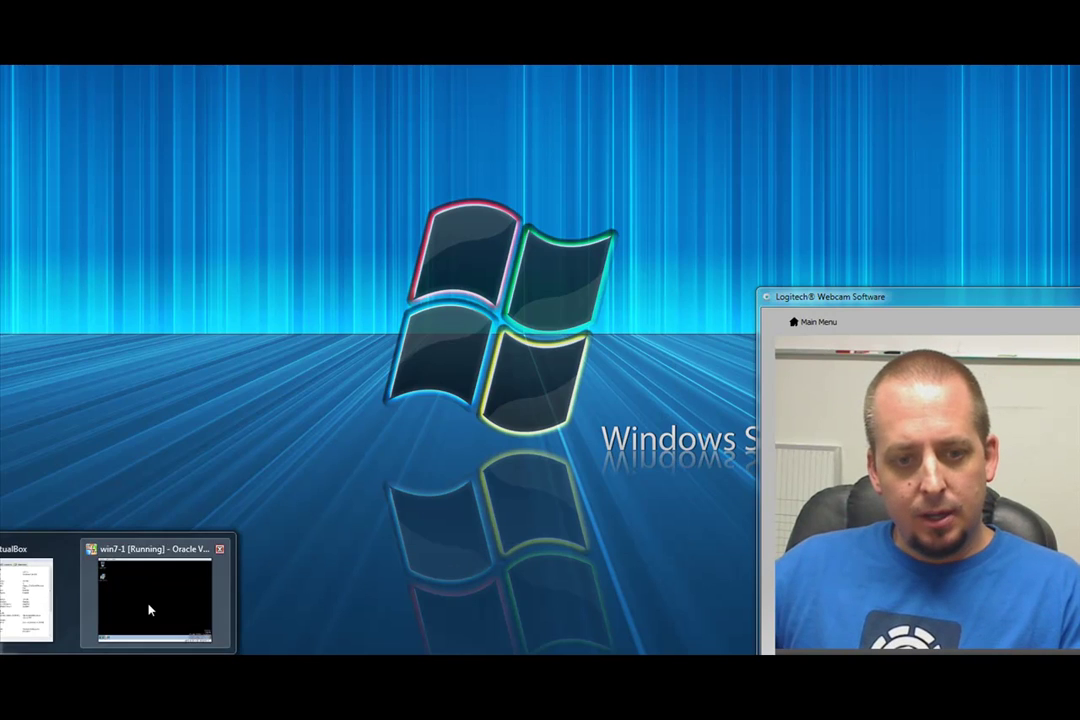
Step: Switch to the win7-1 virtual machine and open the X-Chat 2 for Windows download page from the browser's xchat2 search results
click(155, 600)
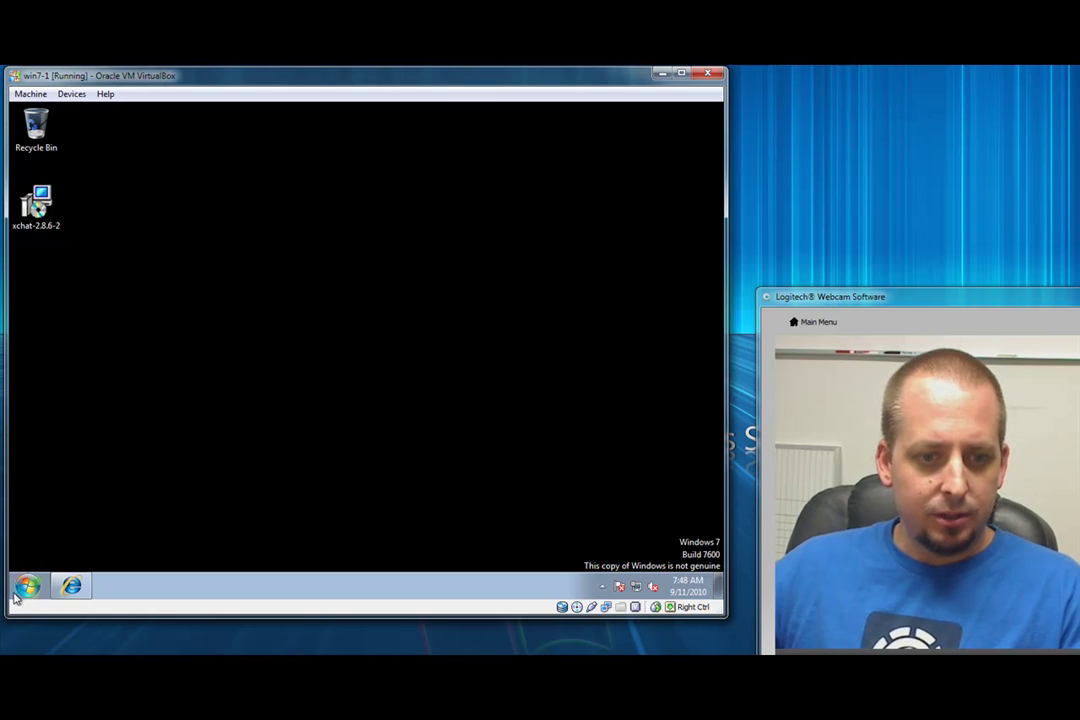
click(70, 585)
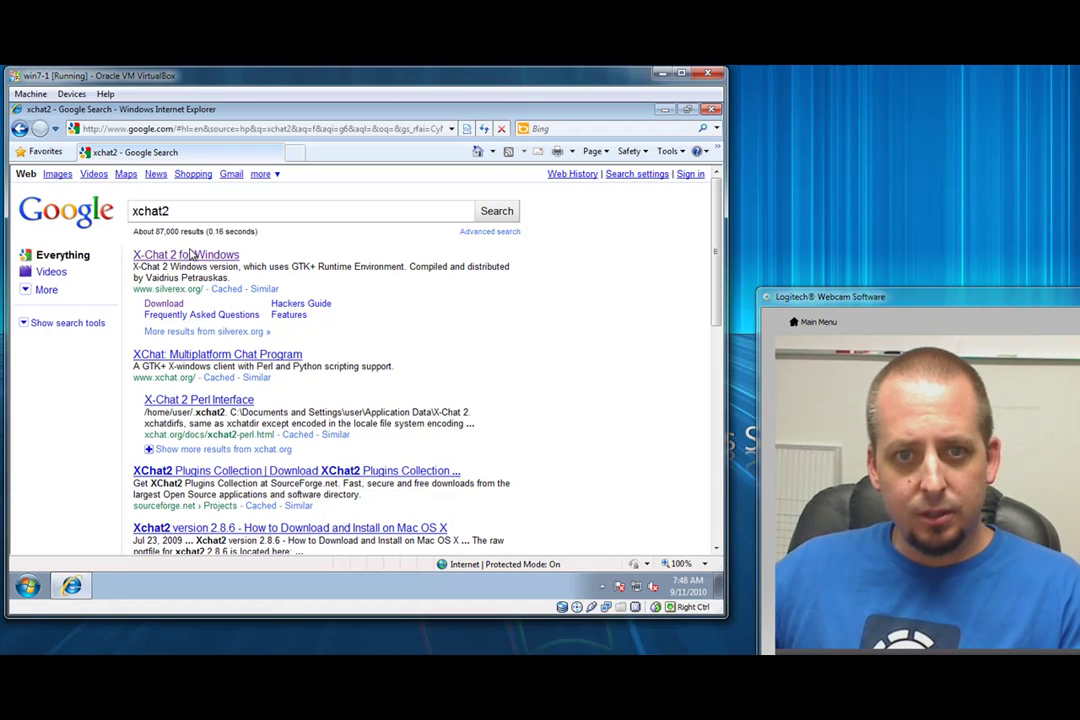
click(165, 309)
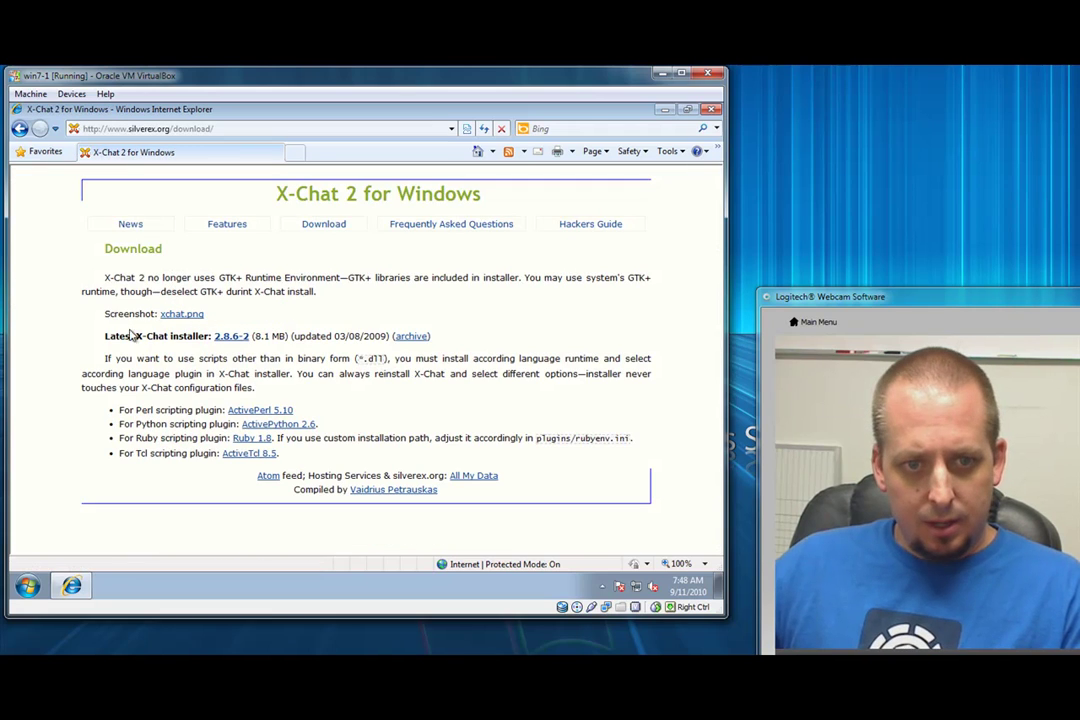
Step: Start downloading the latest X-Chat installer 2.8.6-2, cancel the download and close the browser
drag(105, 337, 212, 338)
click(222, 339)
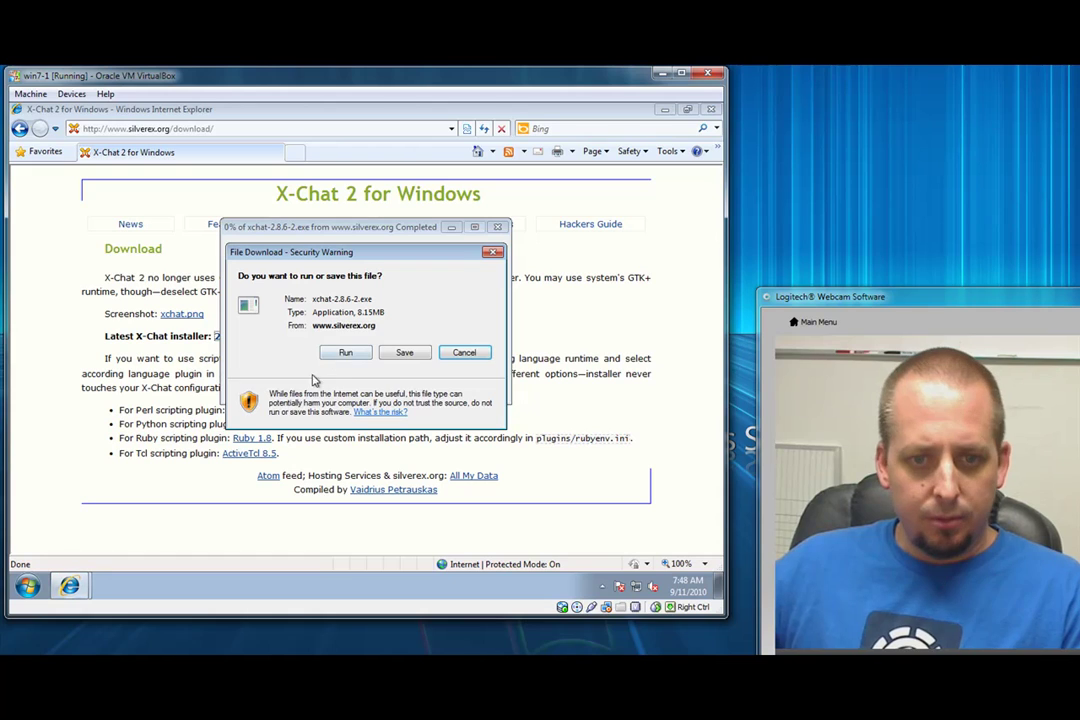
click(492, 252)
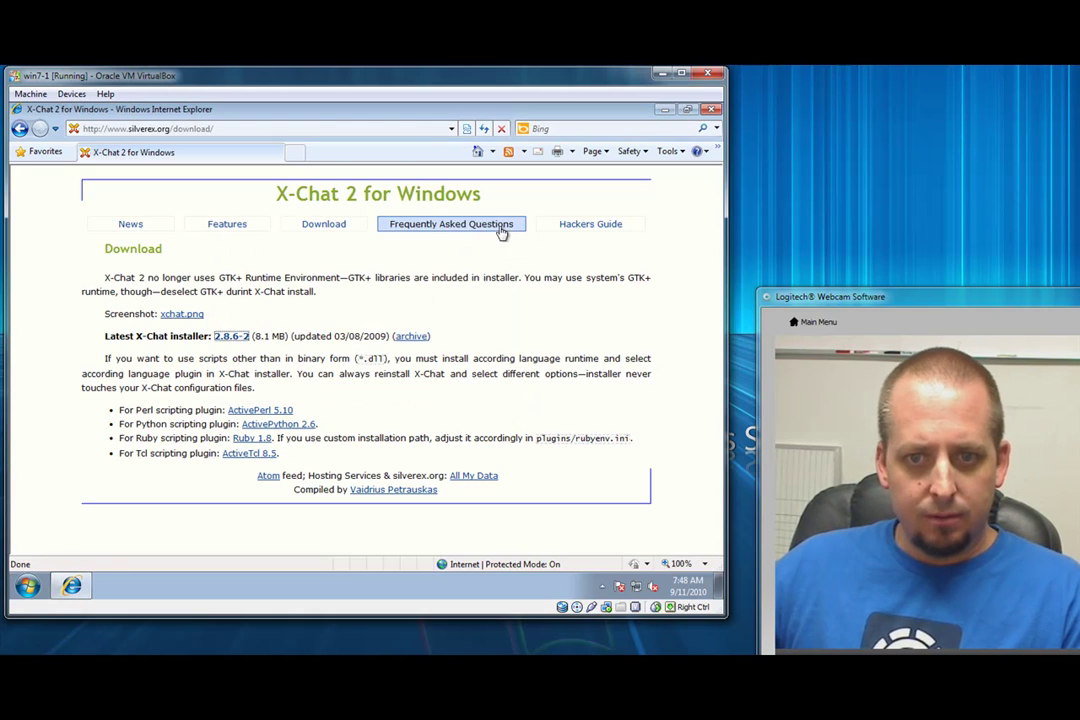
click(711, 110)
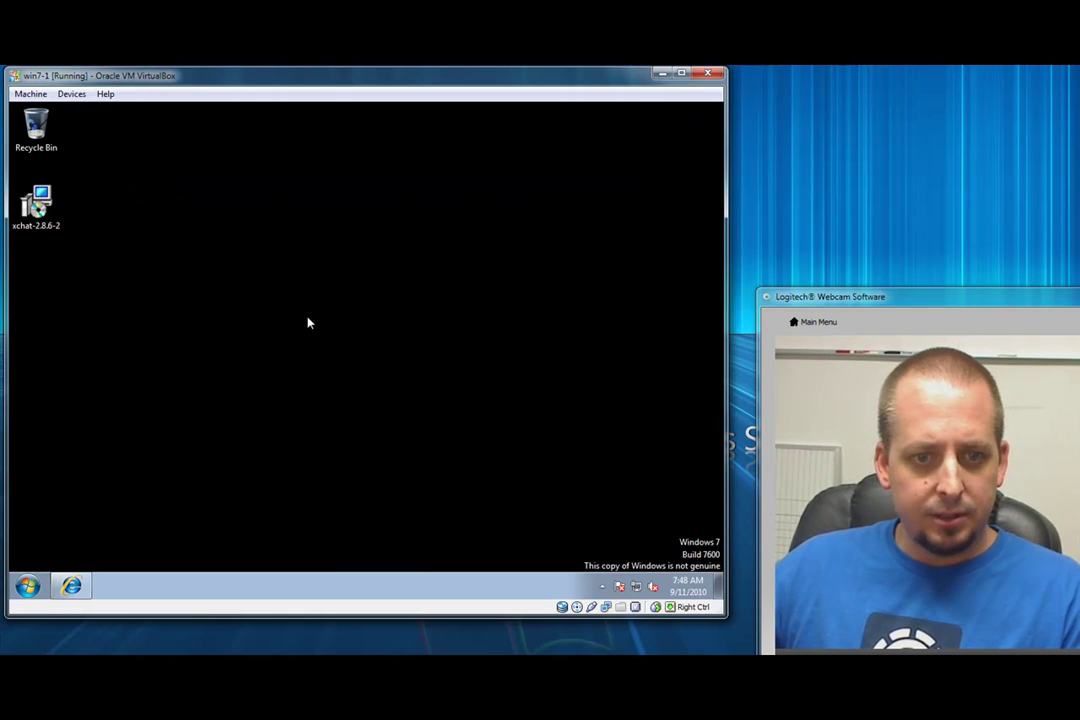
Step: Launch the installed X-Chat 2 in the virtual machine and reposition its Network List window
click(40, 205)
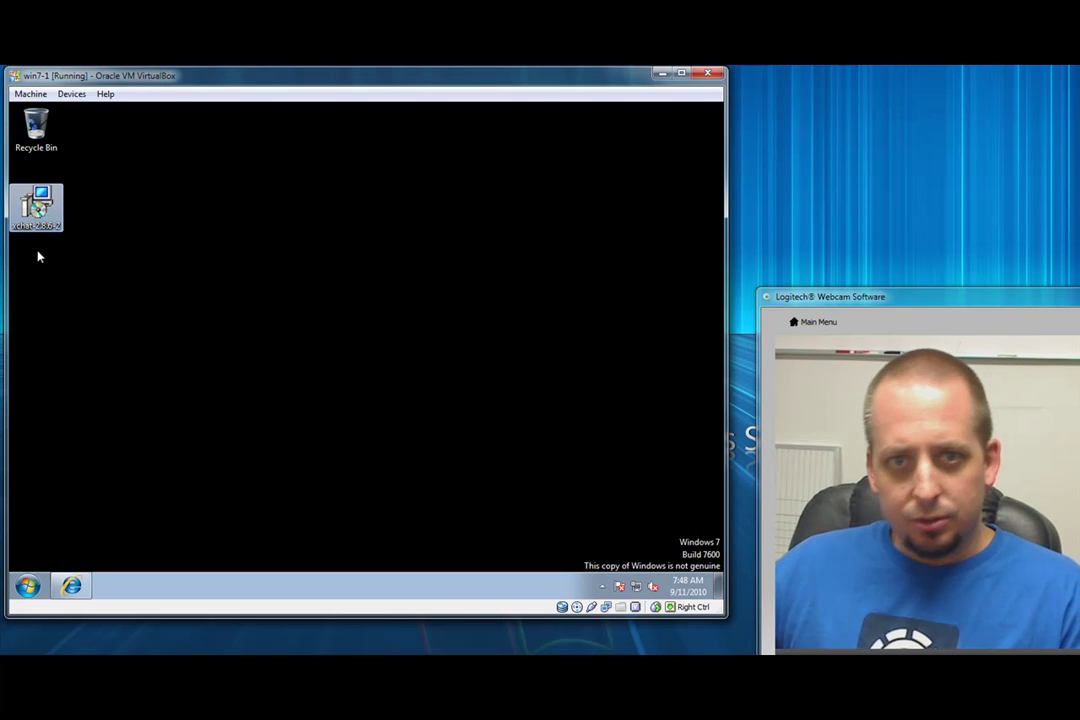
click(27, 587)
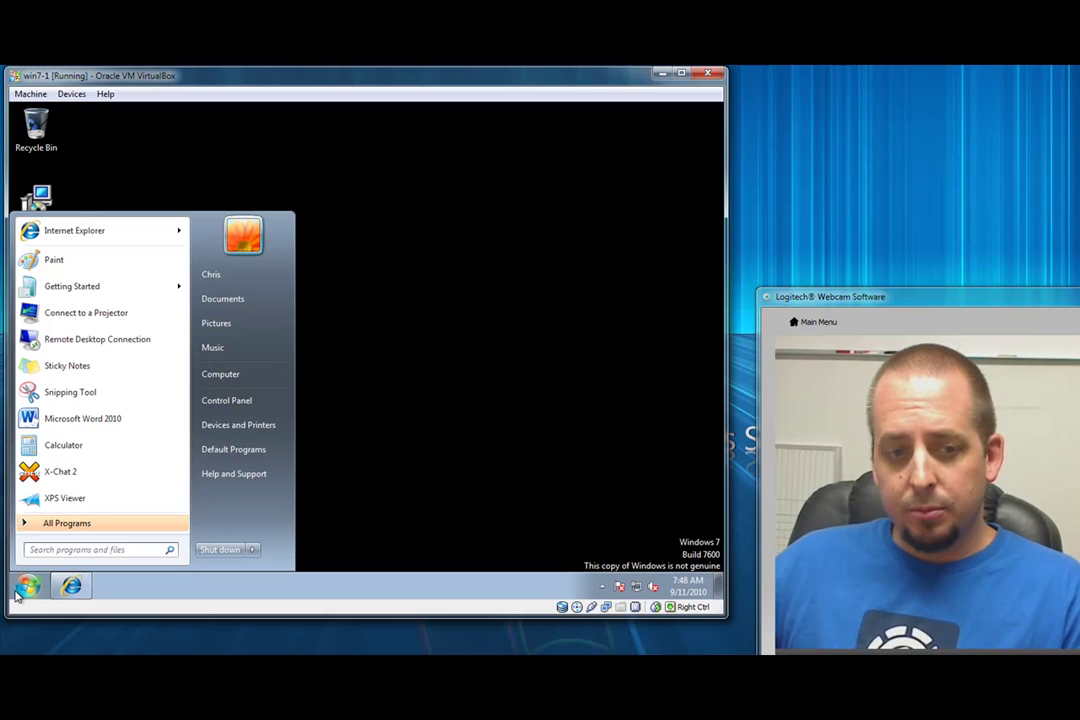
click(32, 472)
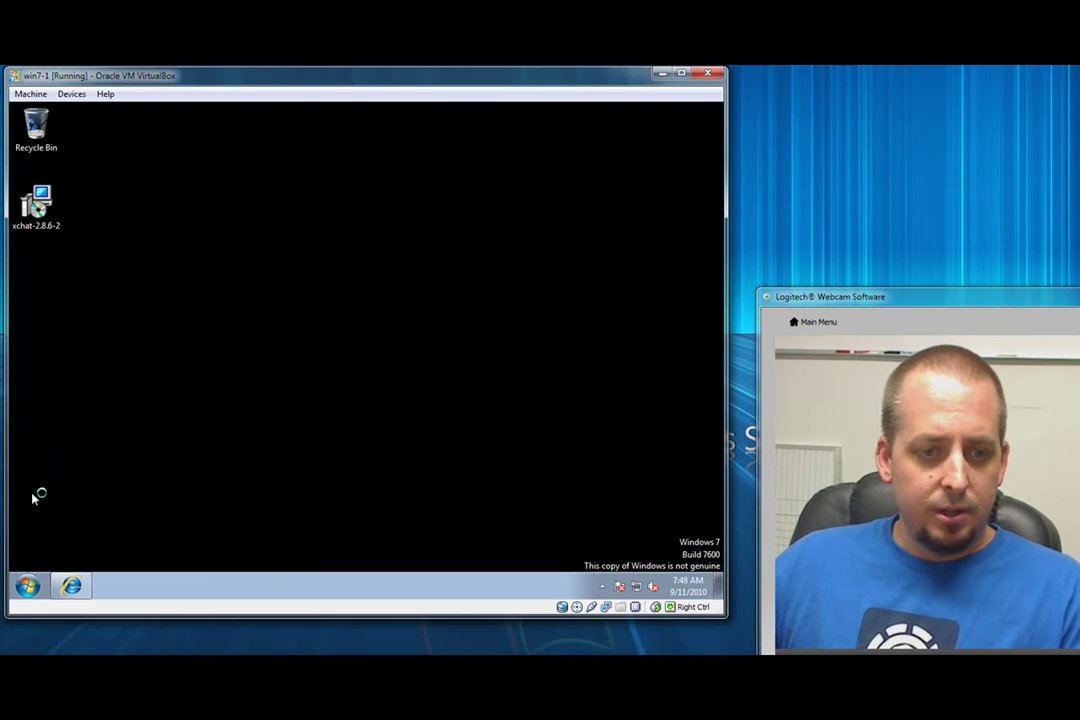
drag(148, 316, 336, 171)
Step: Examine the nick name, second and third choice, user name and real name entries and the list of networks
double_click(300, 205)
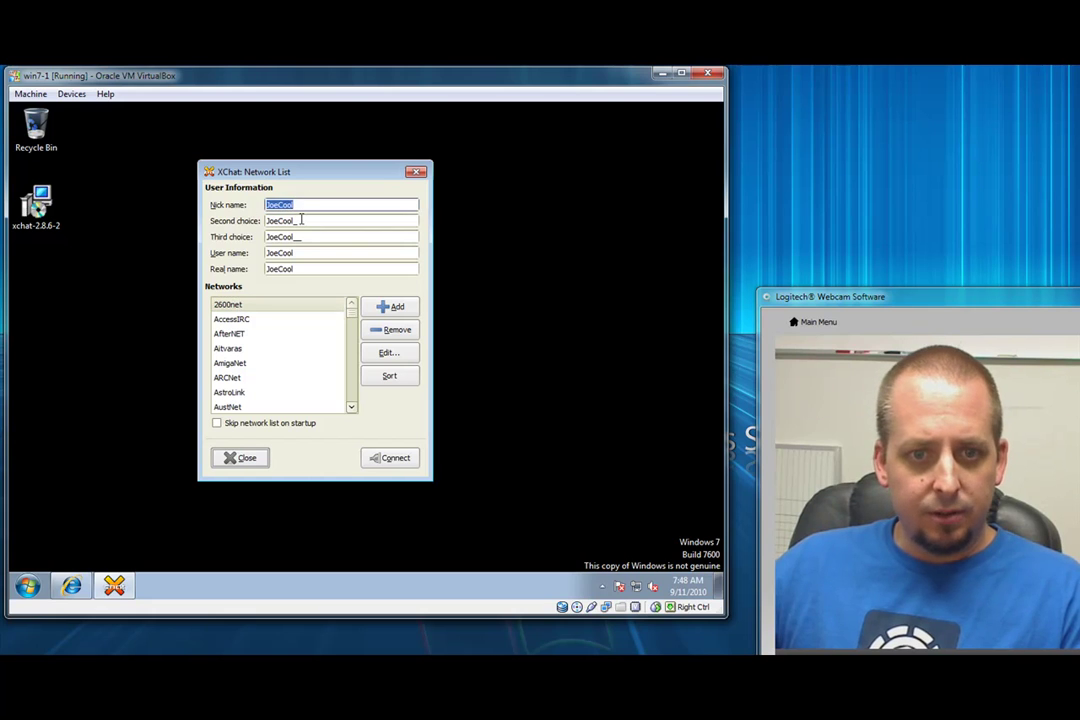
key(Tab)
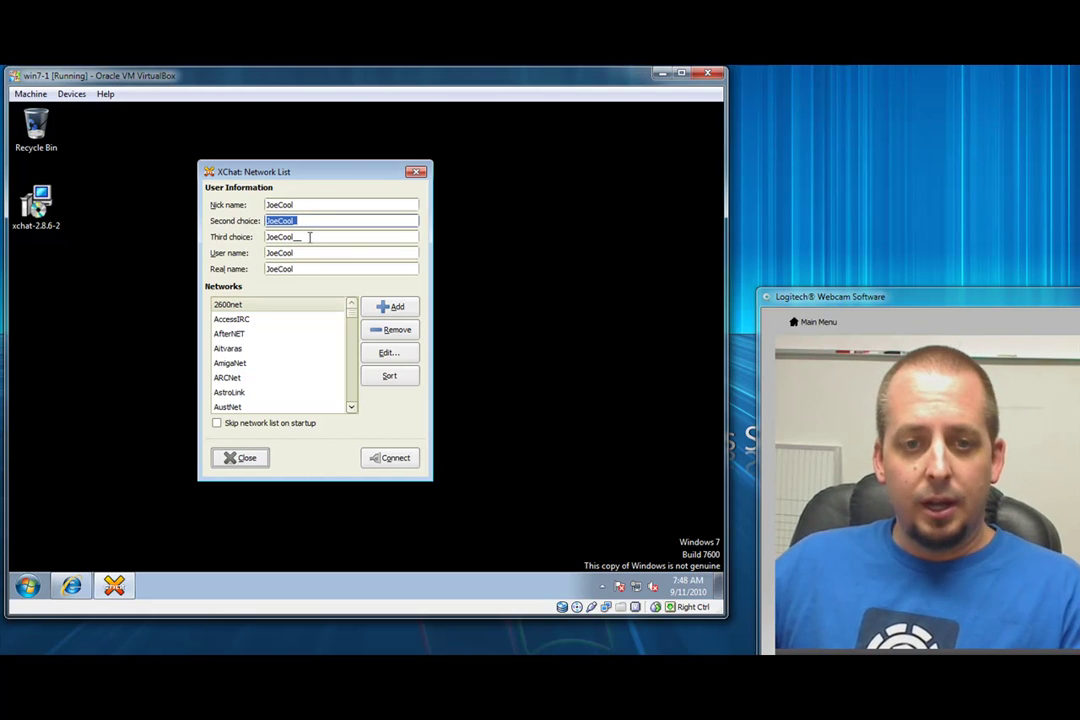
key(Tab)
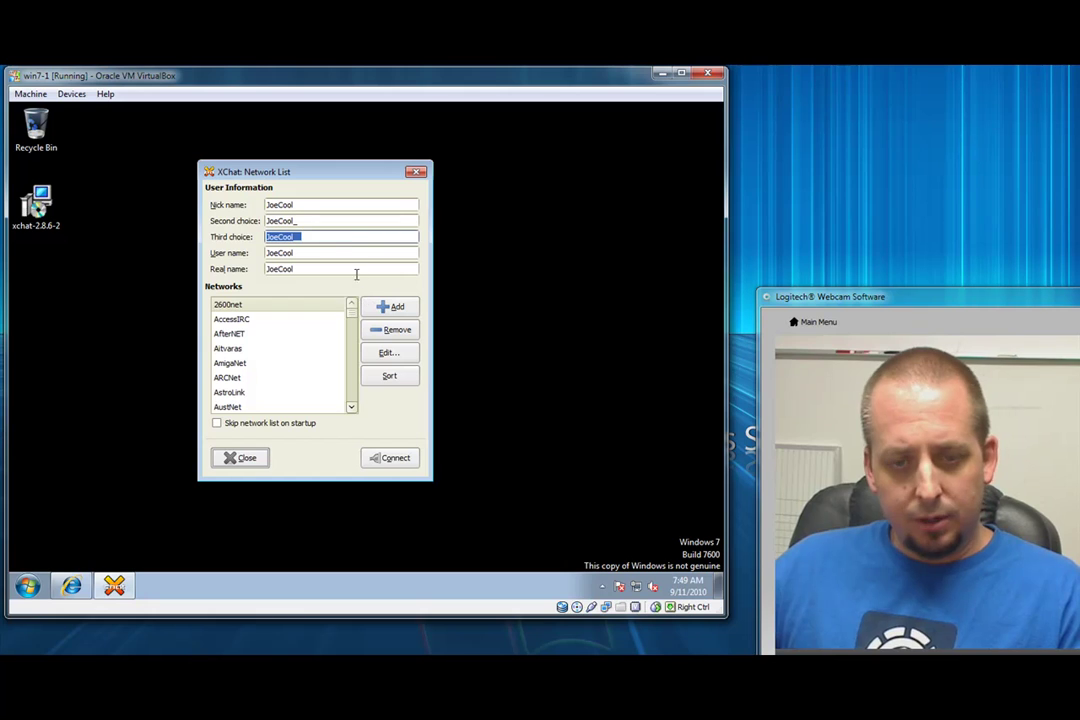
double_click(300, 204)
key(Tab)
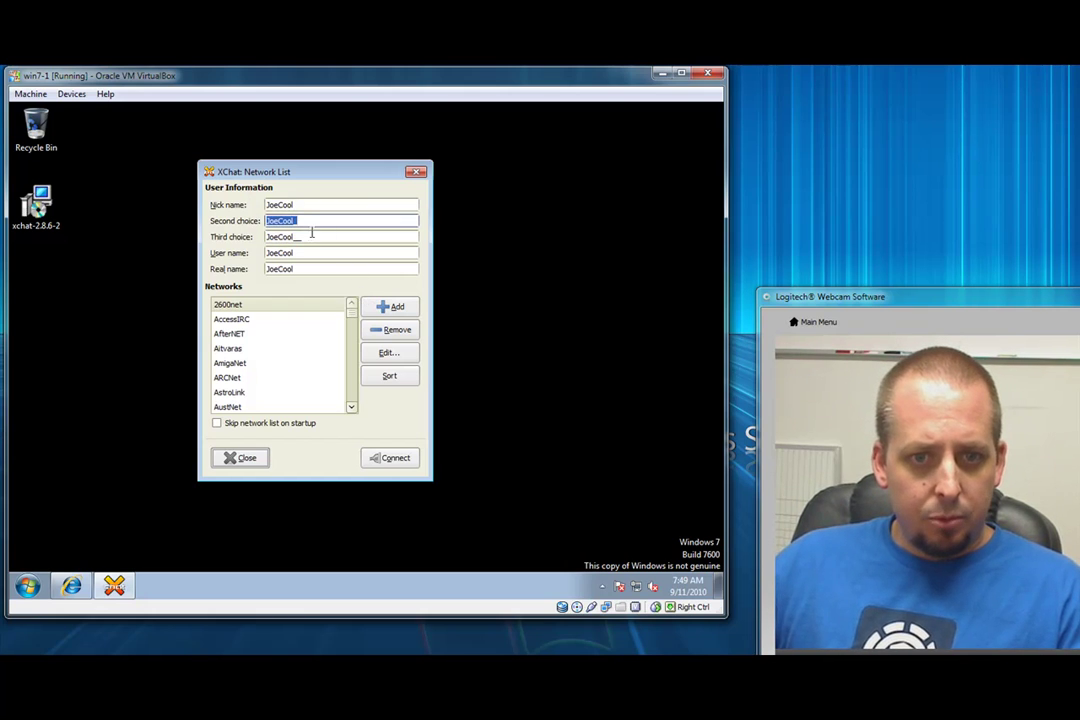
double_click(309, 236)
click(308, 220)
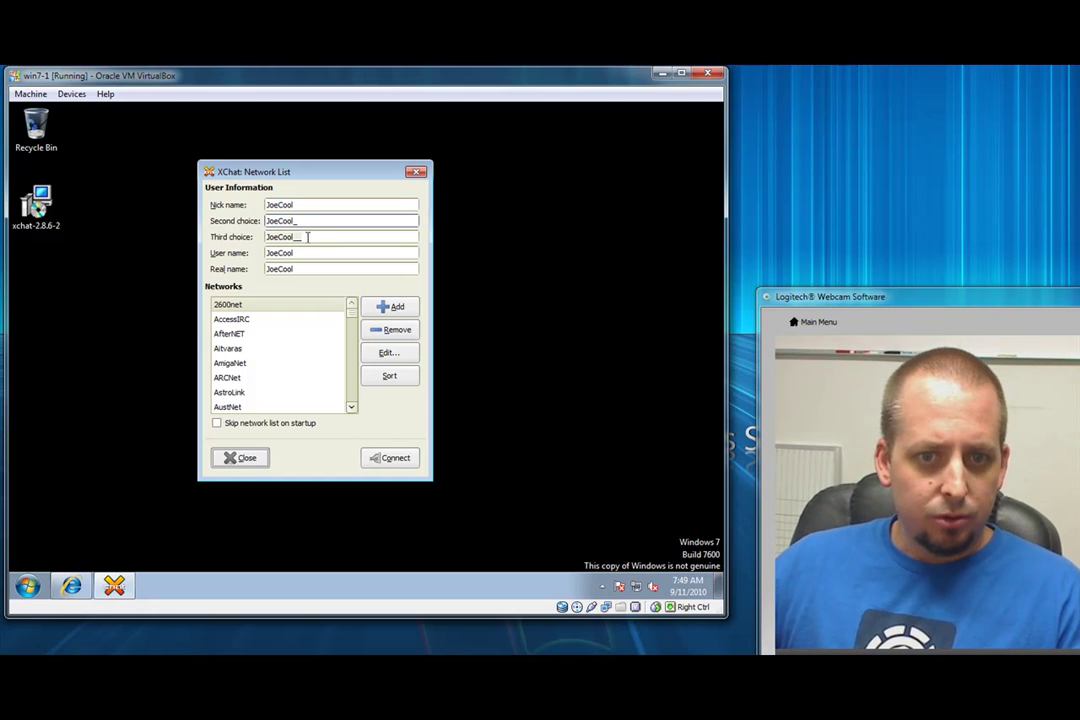
double_click(300, 253)
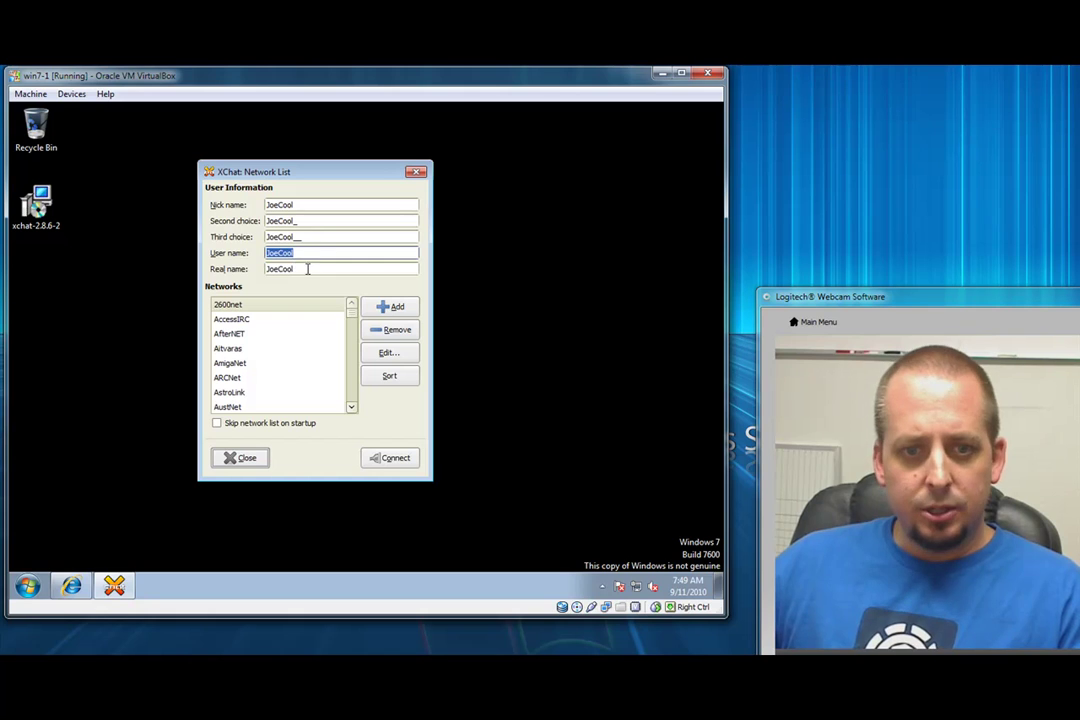
double_click(303, 268)
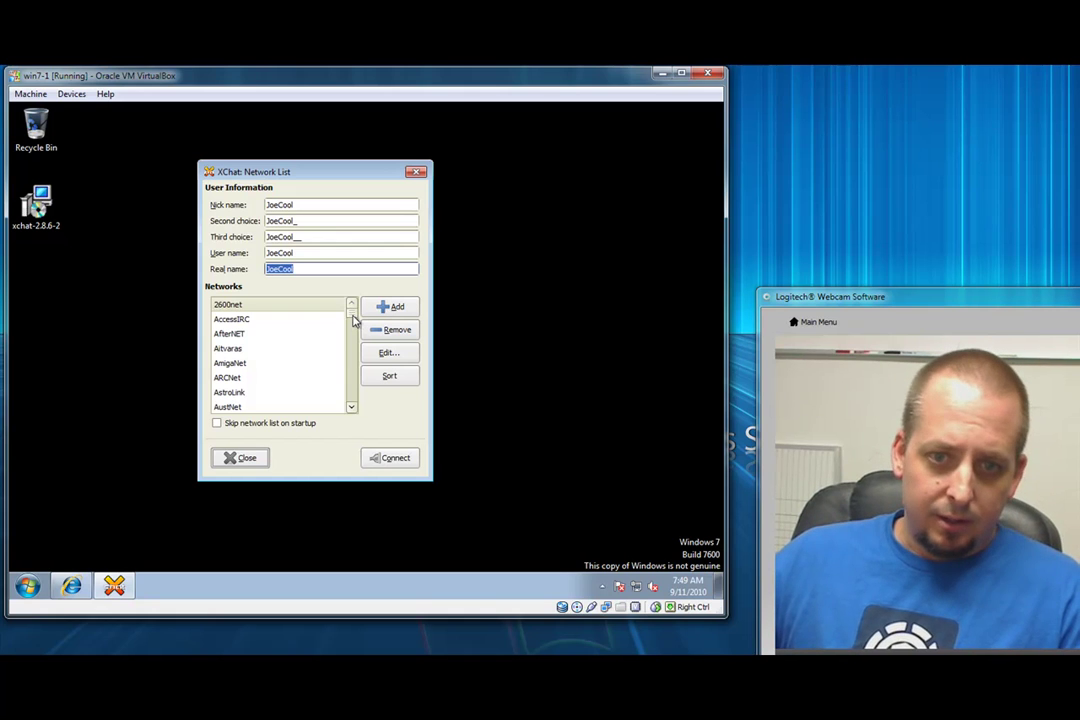
mouse_move(352, 318)
mouse_down()
mouse_move(352, 398)
mouse_move(357, 309)
mouse_up()
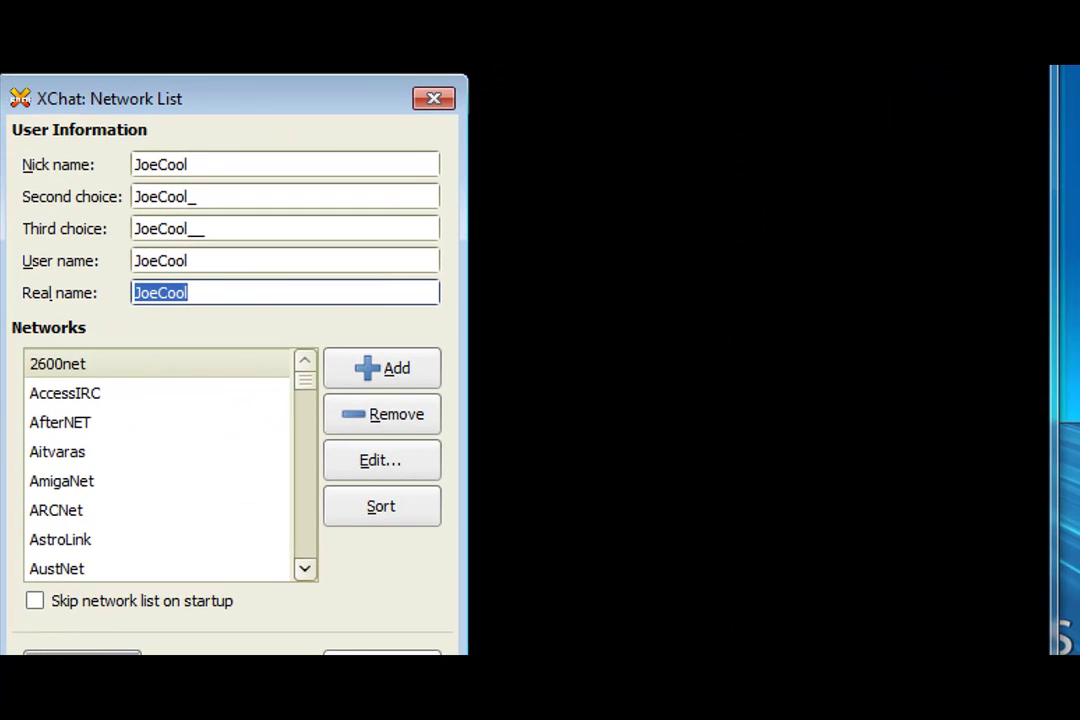
drag(403, 406, 331, 581)
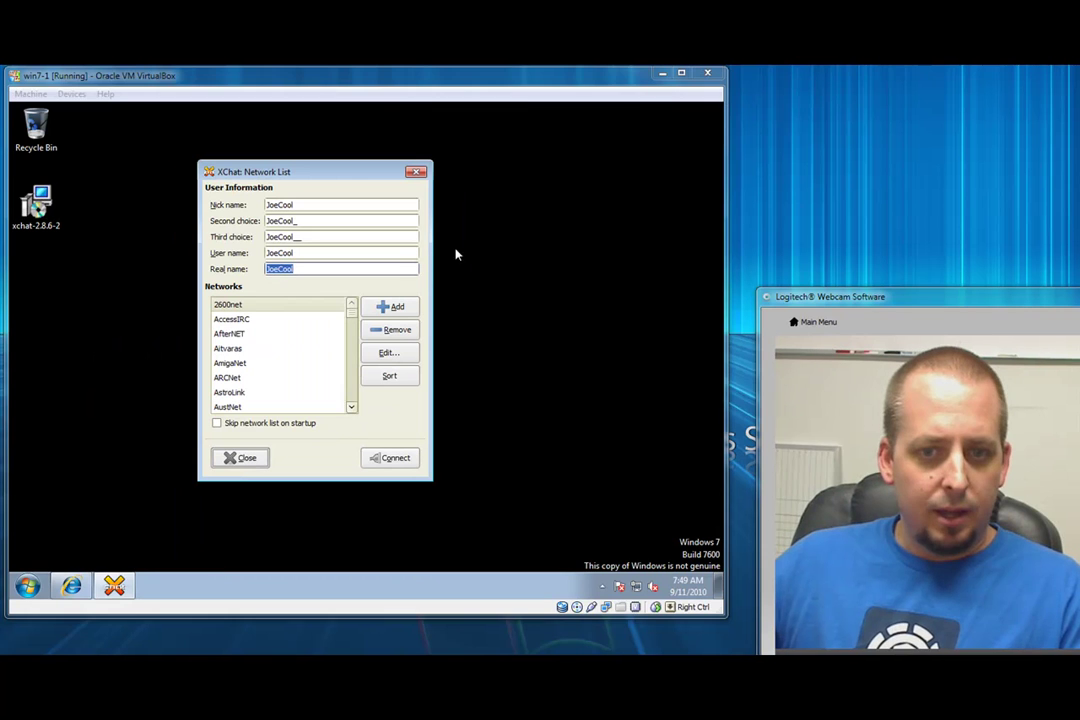
Step: Add a new network named GreatShark to the network list
click(398, 307)
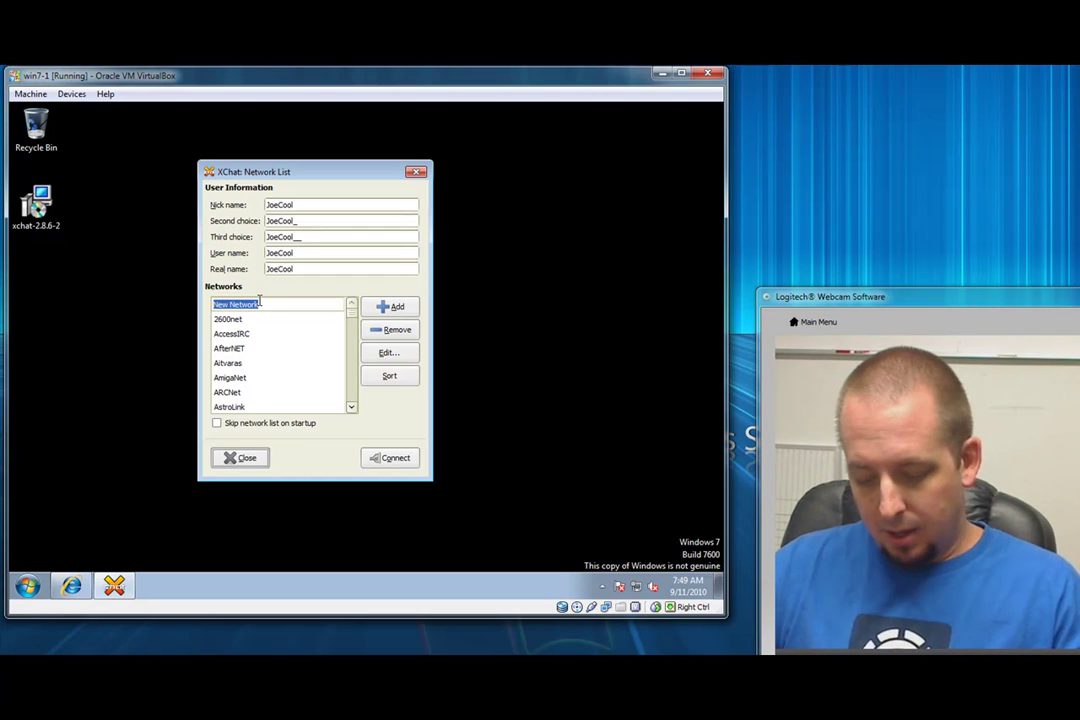
text(GreatShark)
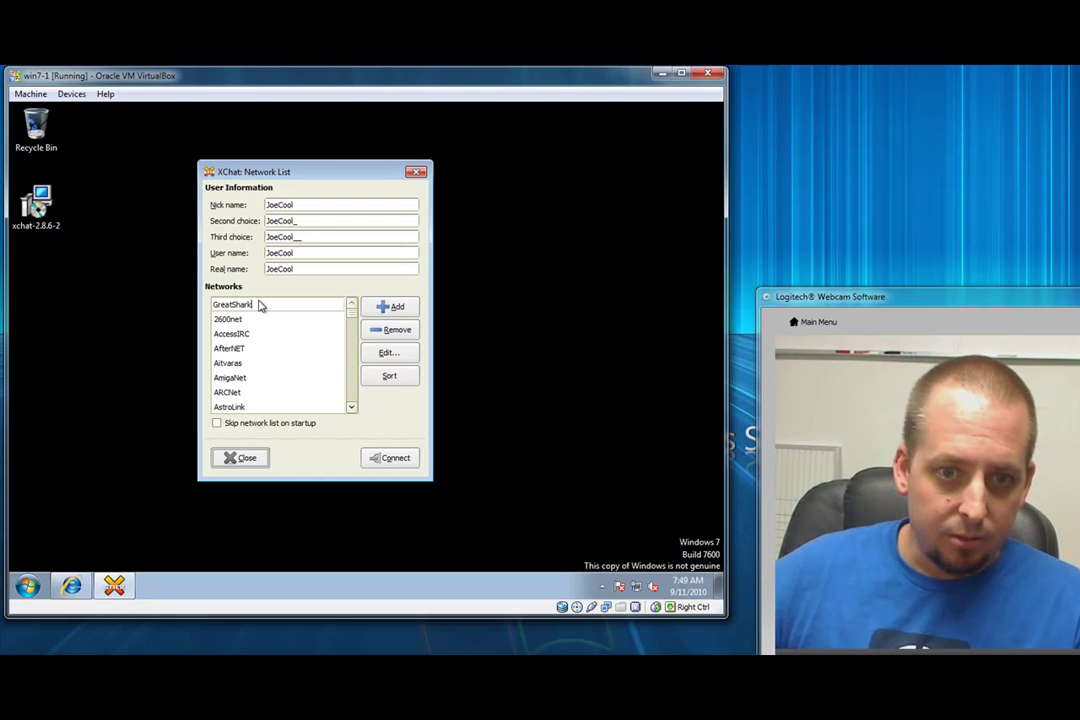
click(258, 305)
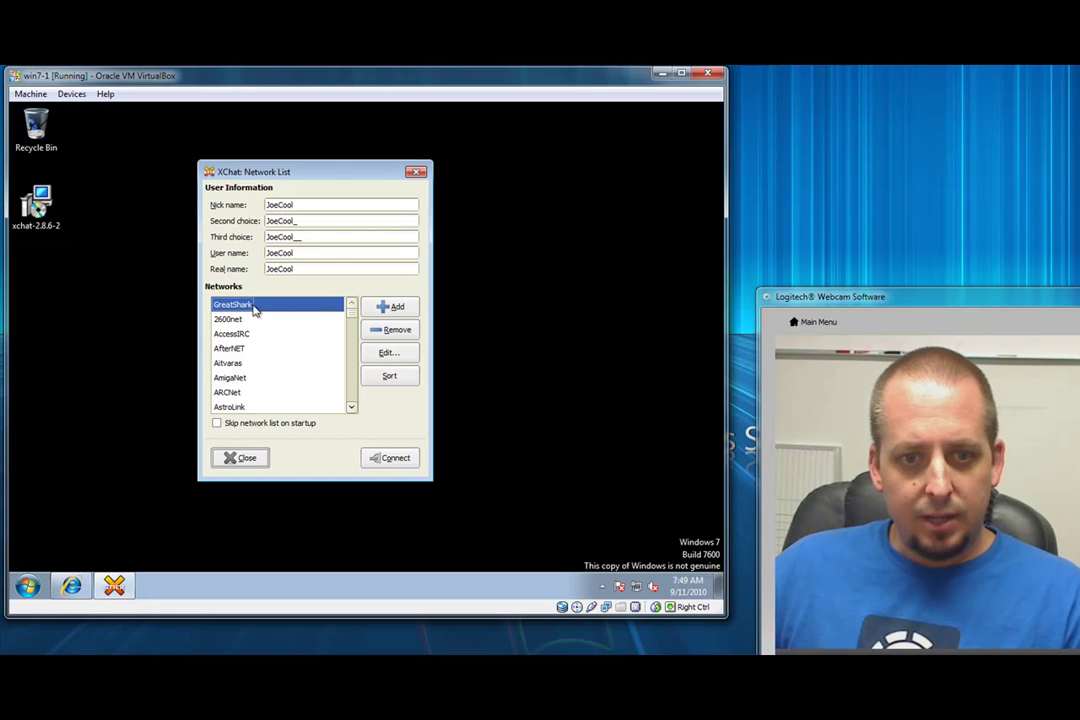
Step: Edit the GreatShark network and set its server entry to irc.greatshark.net/6667
click(387, 355)
click(305, 232)
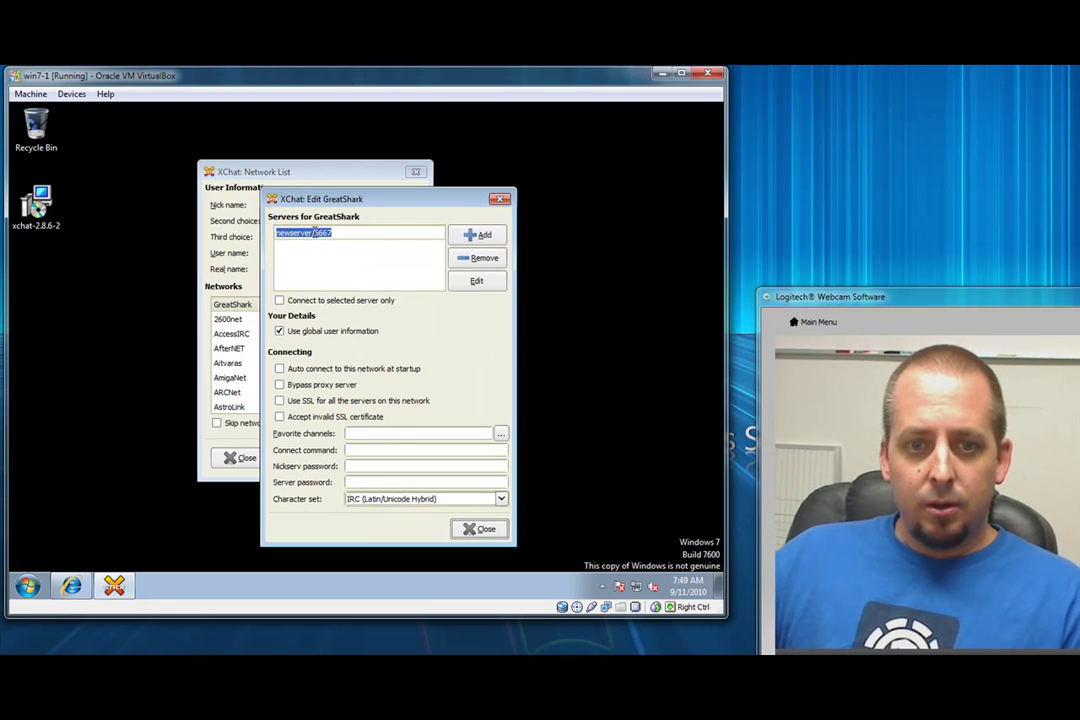
key(Return)
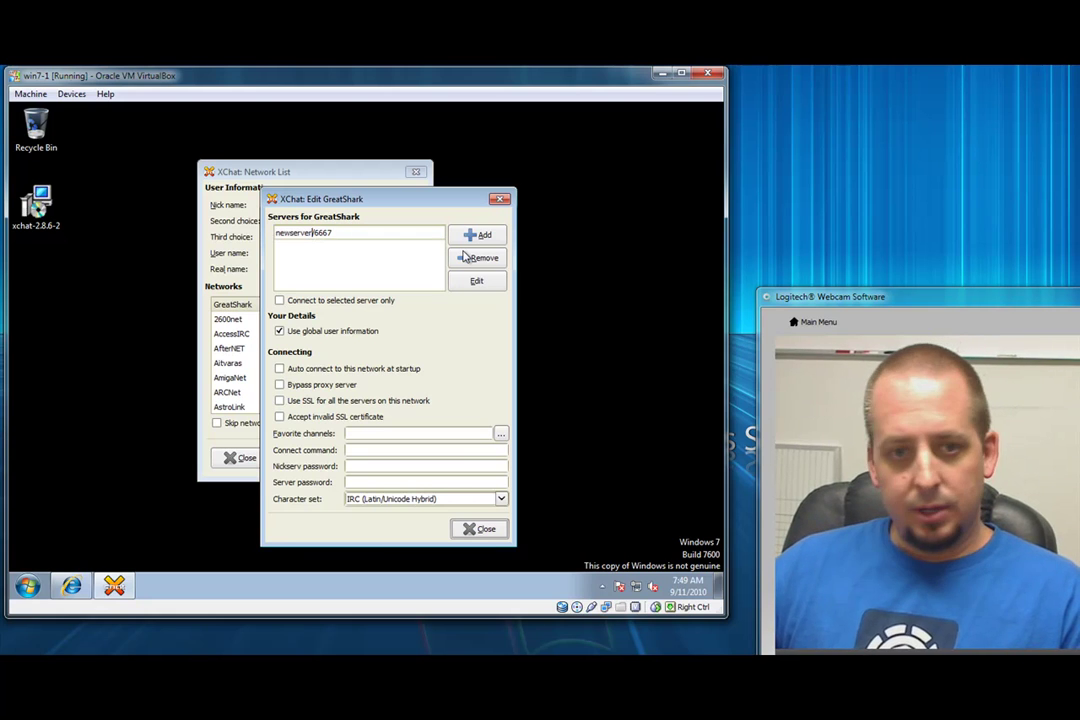
key(shift+Home)
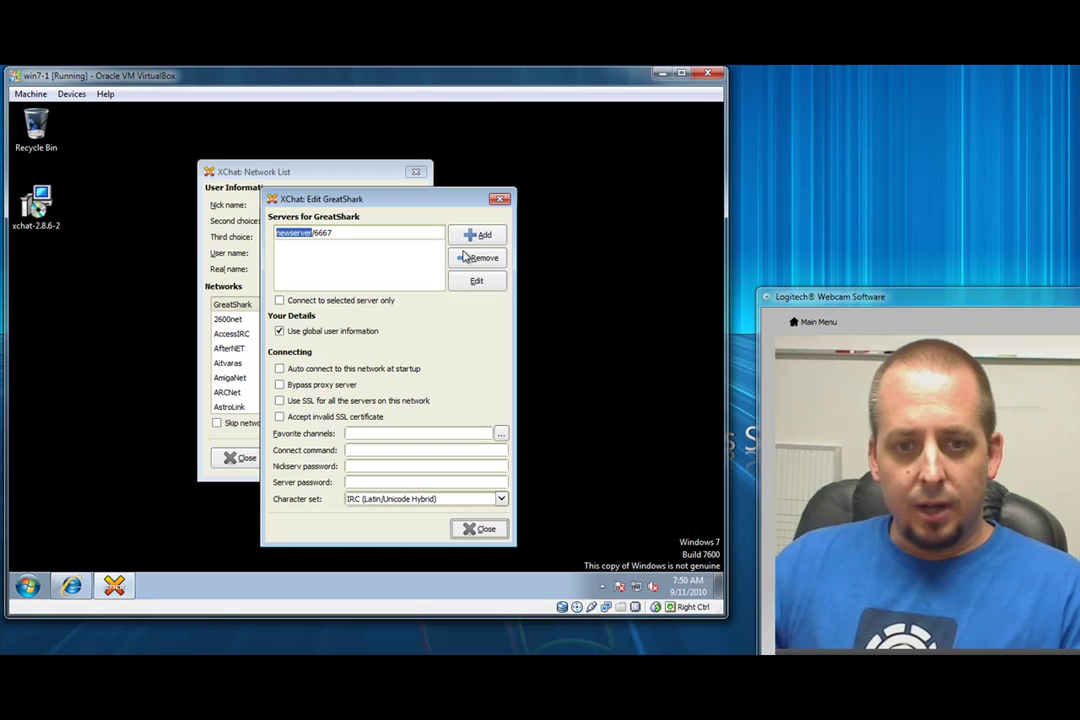
key(Left)
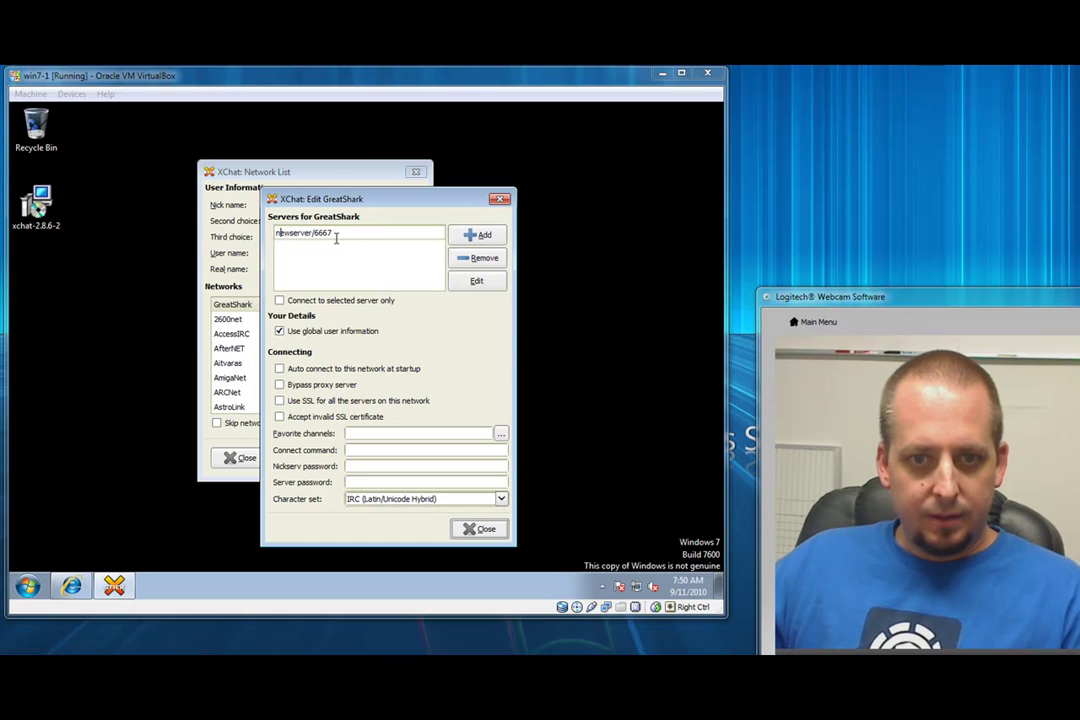
click(313, 233)
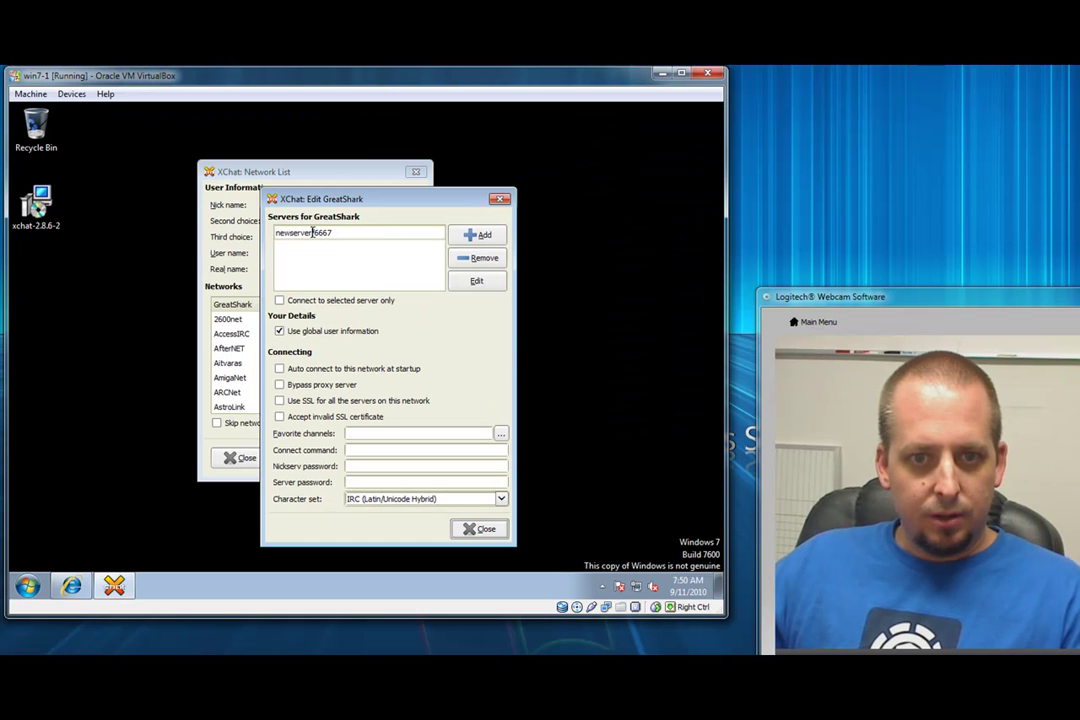
double_click(313, 233)
text(irc.)
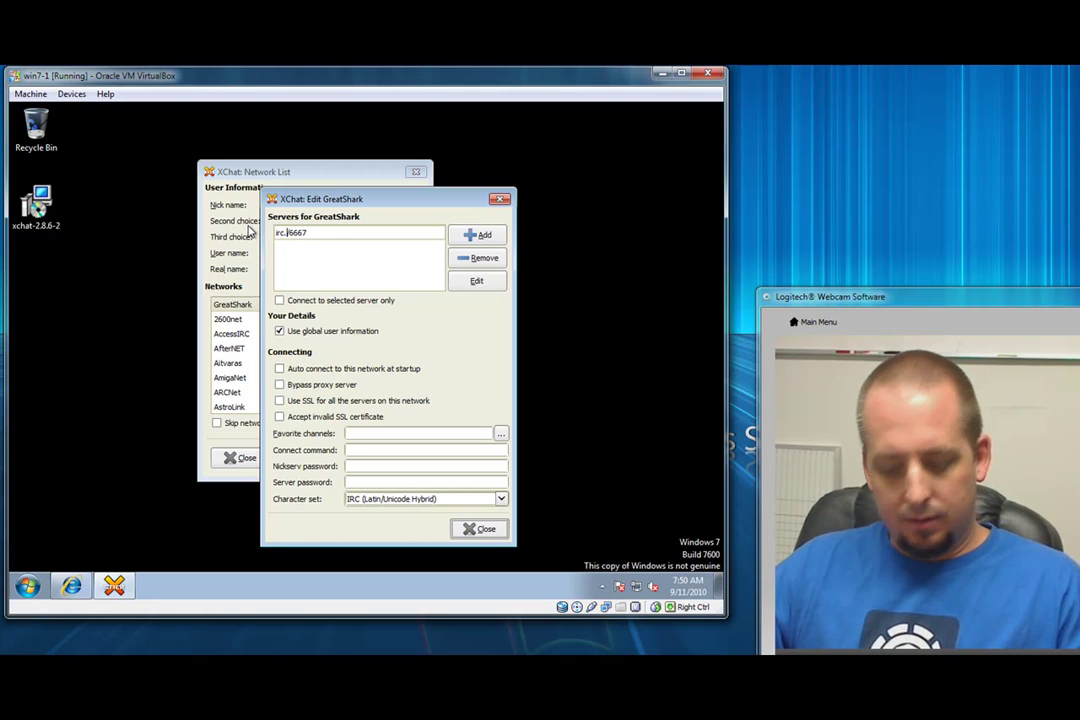
key(BackSpace)
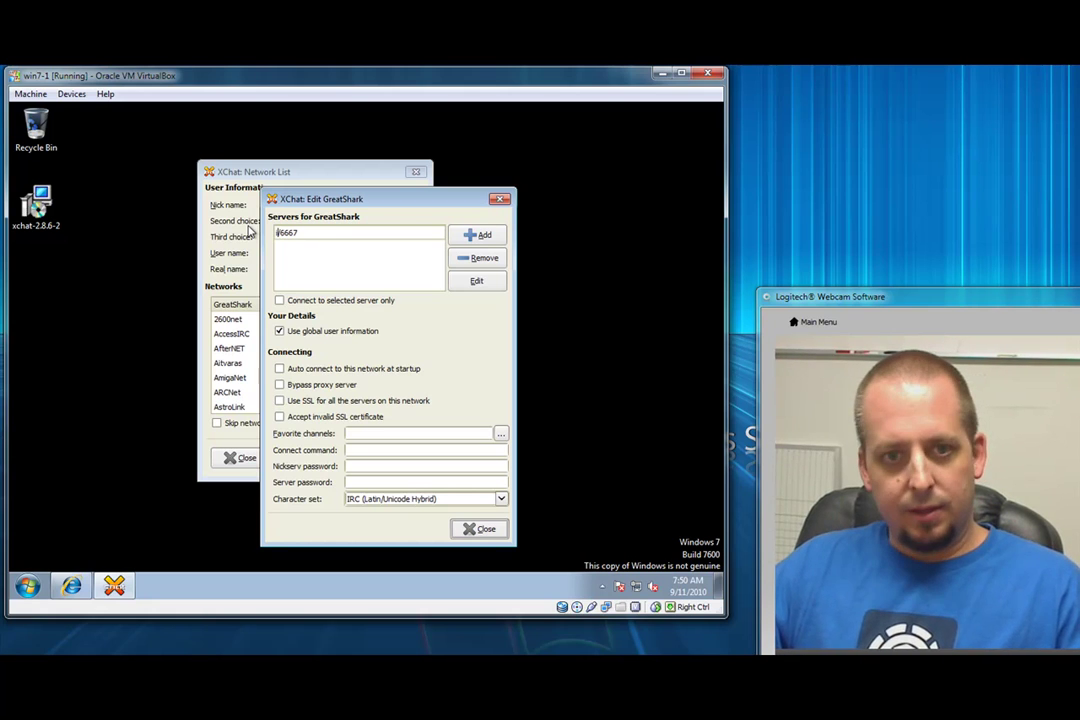
text(irc.greatshark.net)
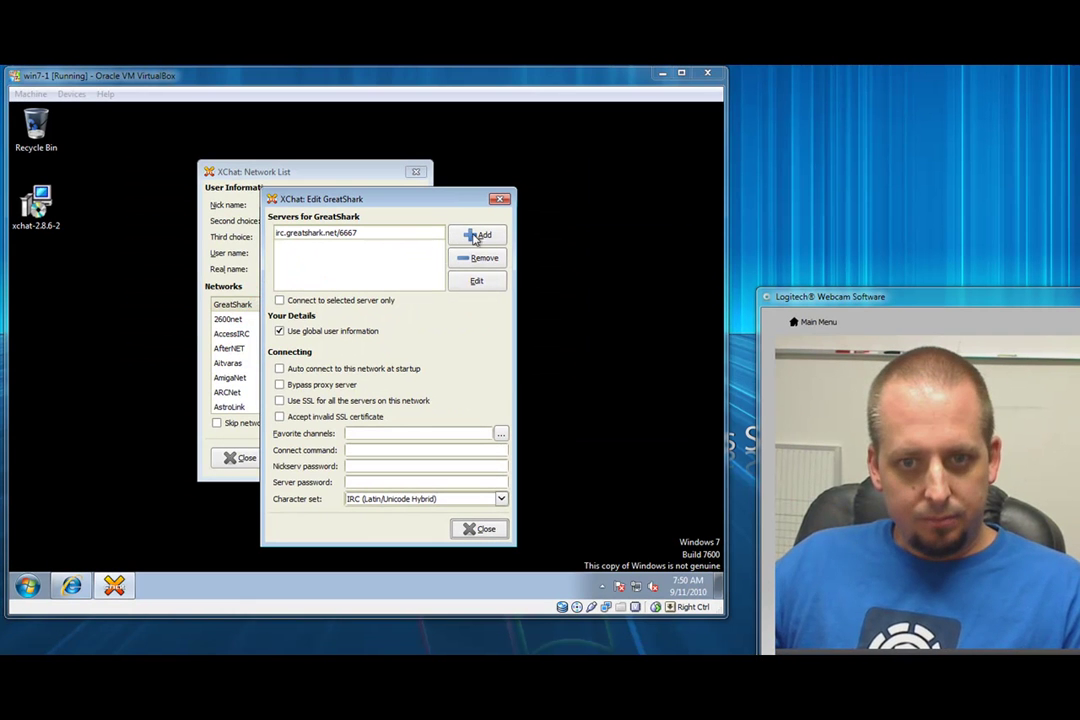
click(366, 233)
key(Return)
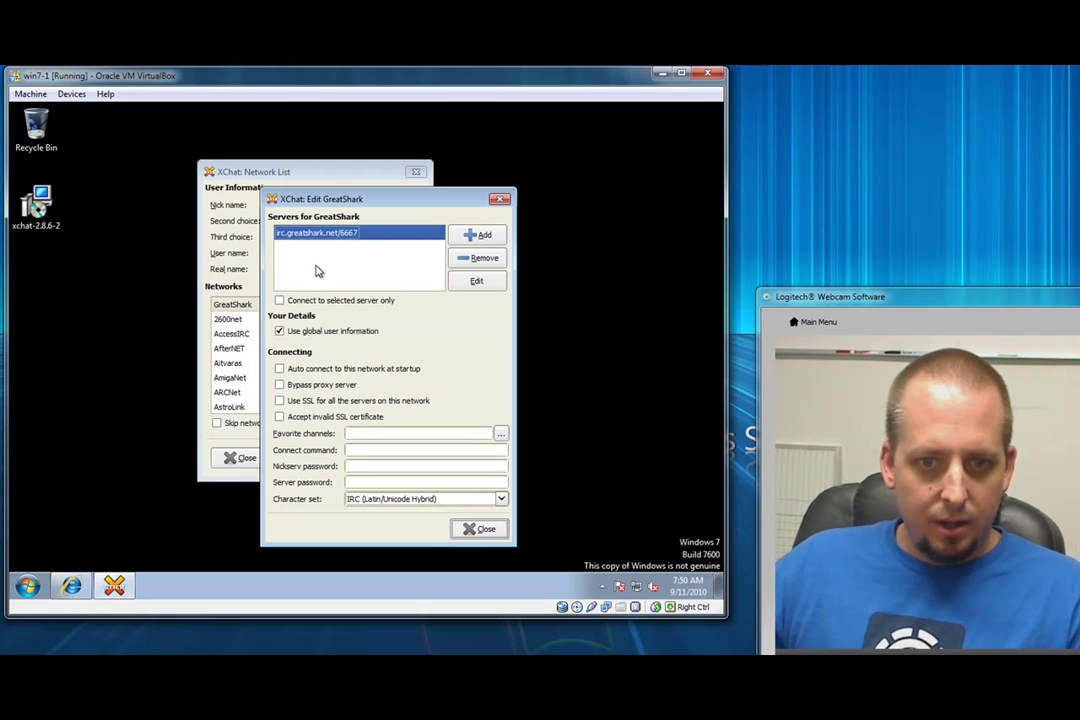
Step: Enable auto connect at startup for the GreatShark network and set its favorite channel to #pc-addicts
click(280, 369)
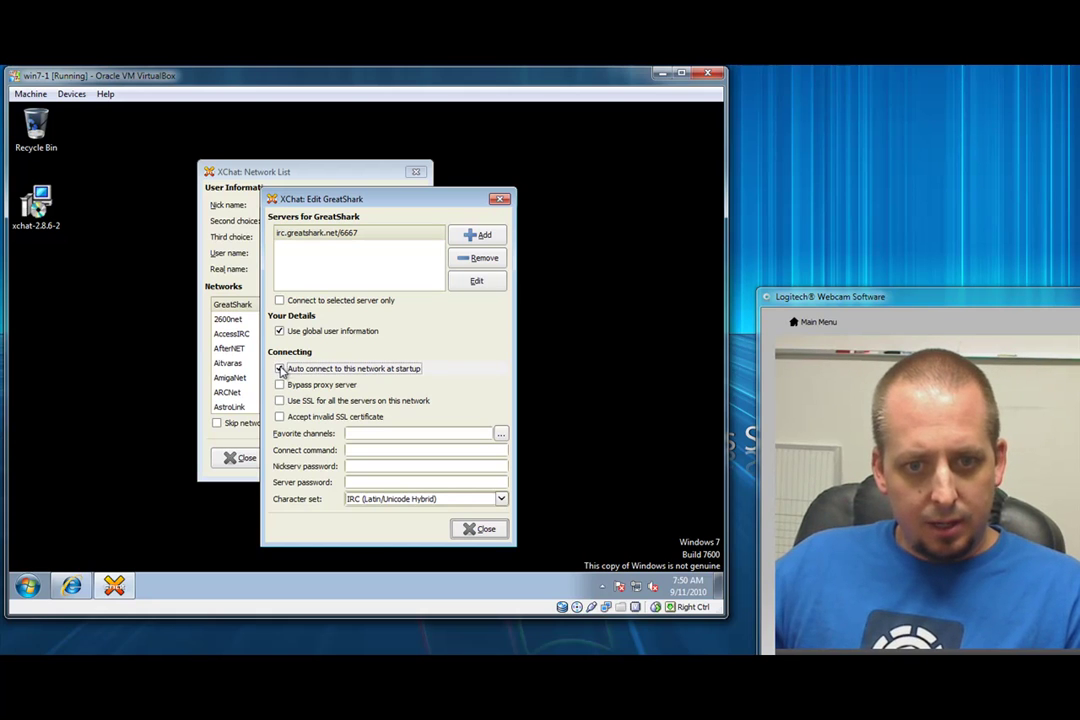
click(348, 434)
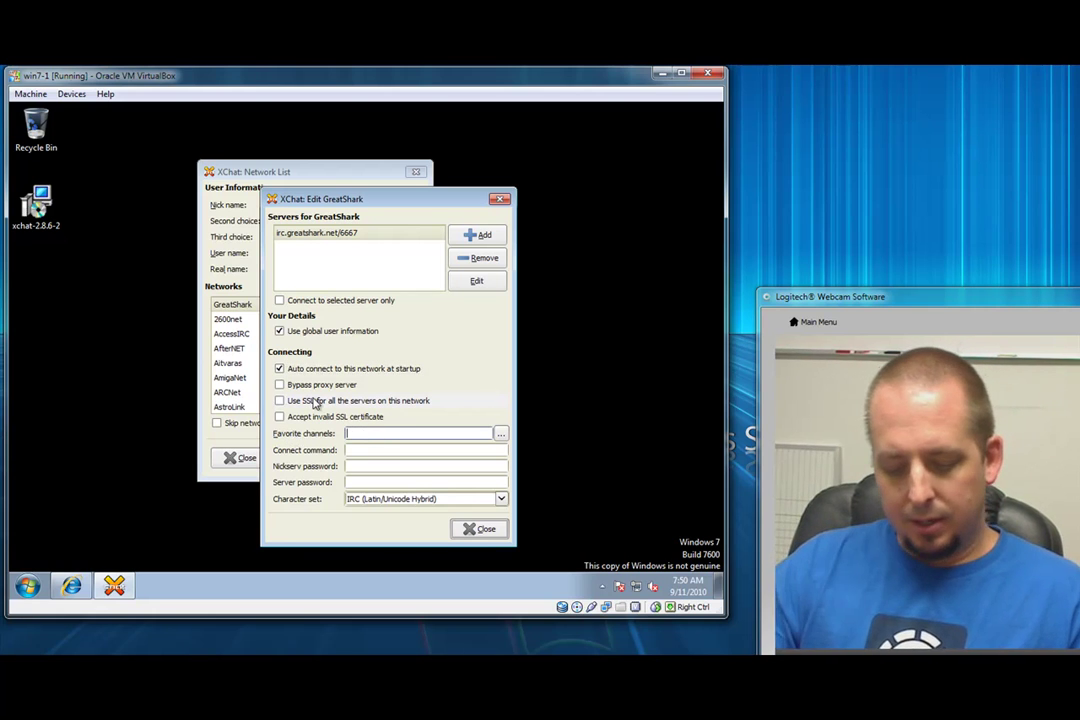
text(#)
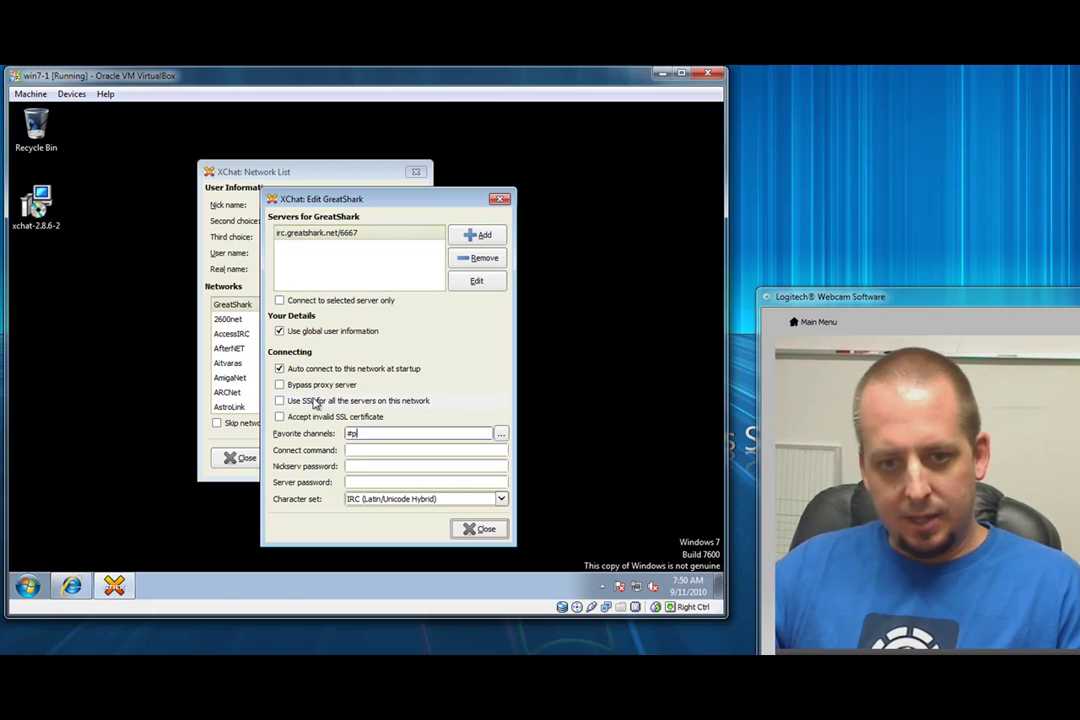
text(pc-addicts)
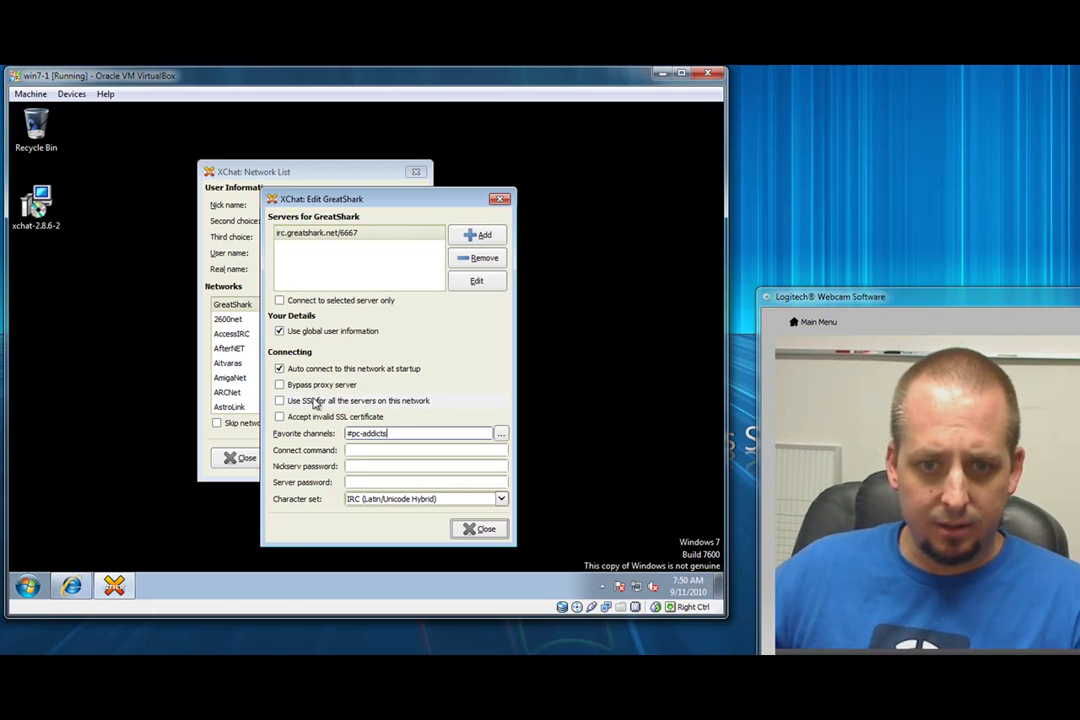
click(360, 482)
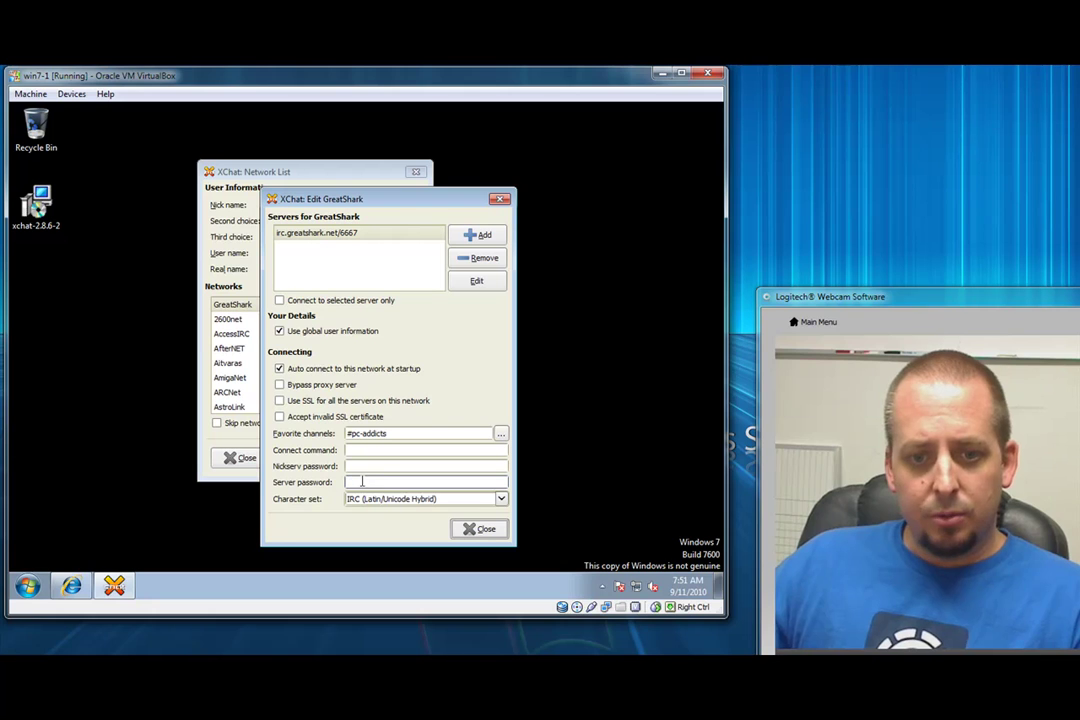
click(481, 527)
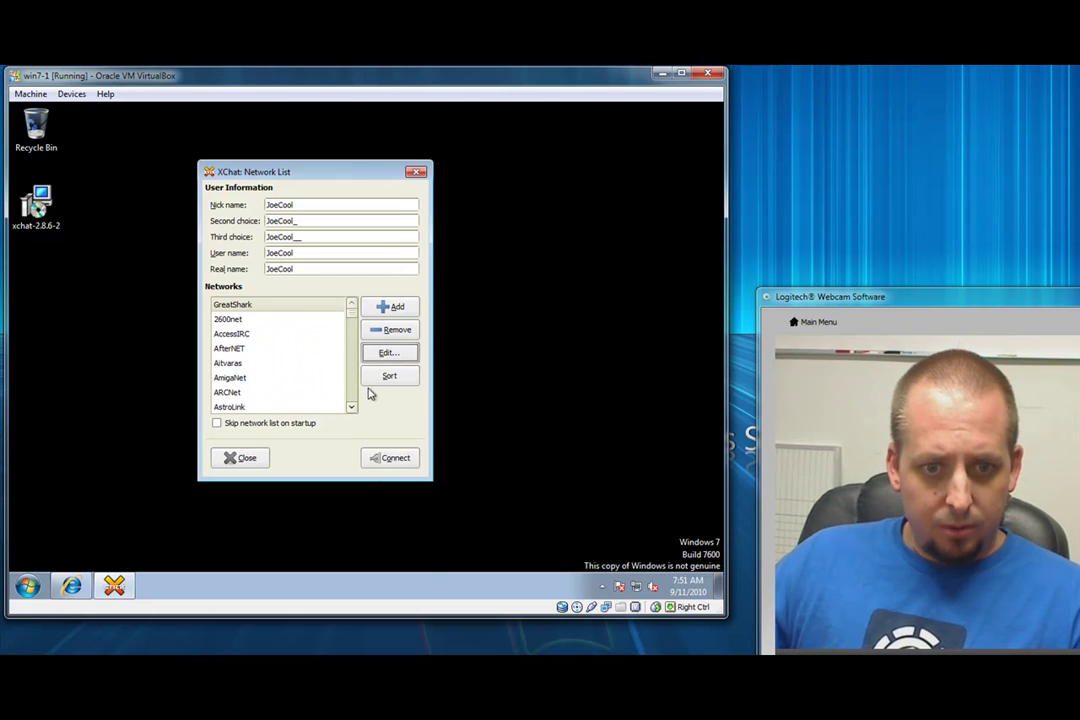
Step: Set the network list to be skipped on startup and connect to the GreatShark network
click(217, 424)
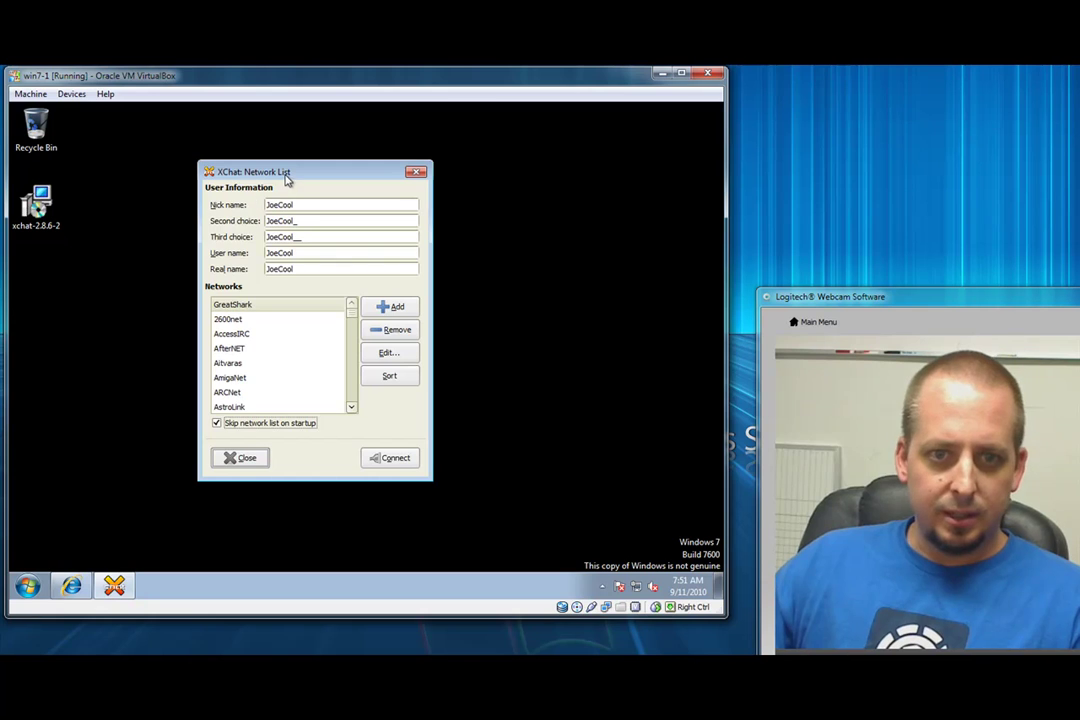
mouse_move(287, 178)
mouse_down()
mouse_move(258, 175)
mouse_move(265, 190)
mouse_move(294, 177)
mouse_up()
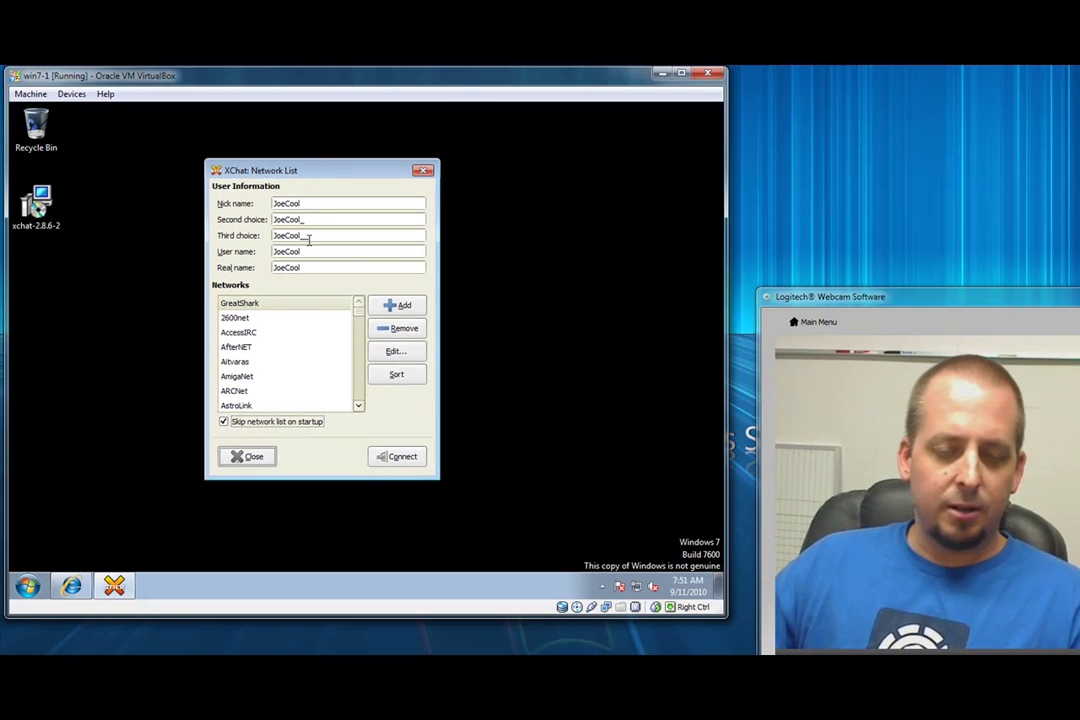
click(27, 586)
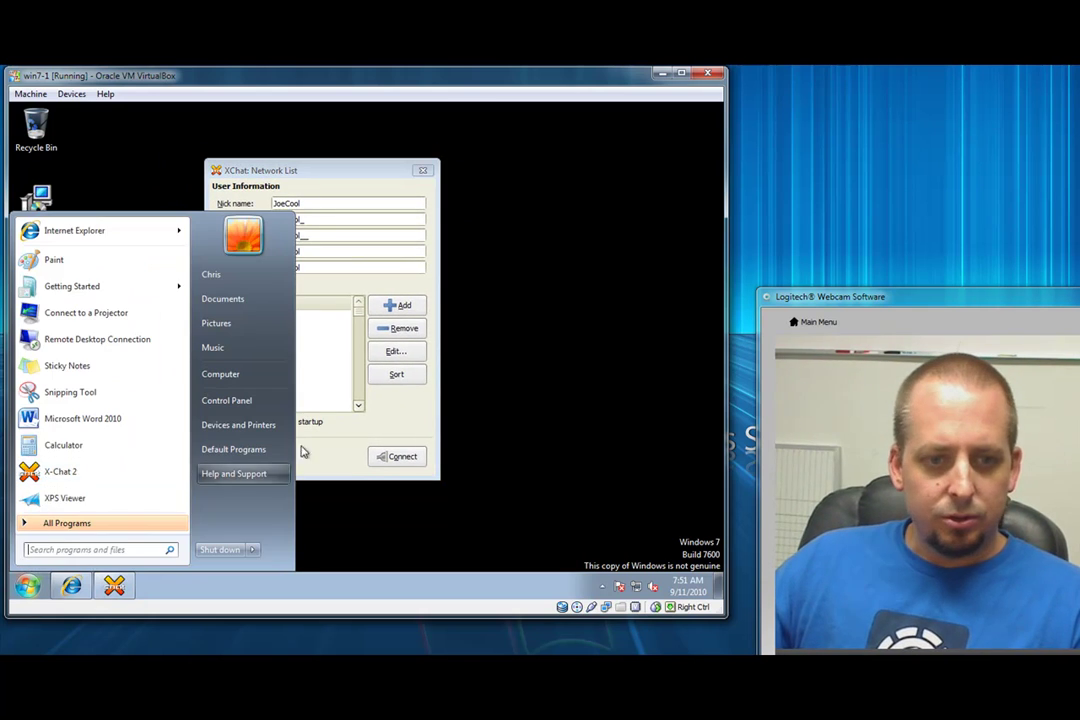
click(400, 436)
click(398, 457)
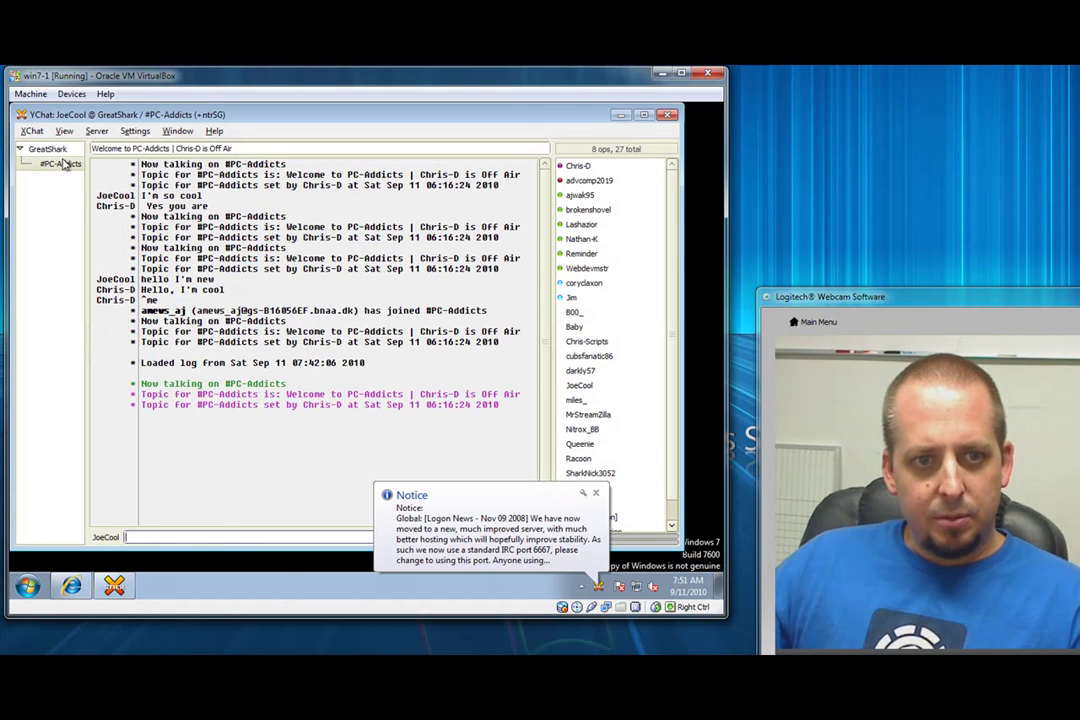
Step: View the GreatShark server messages, return to the #PC-Addicts channel and send the message "hello test"
click(52, 149)
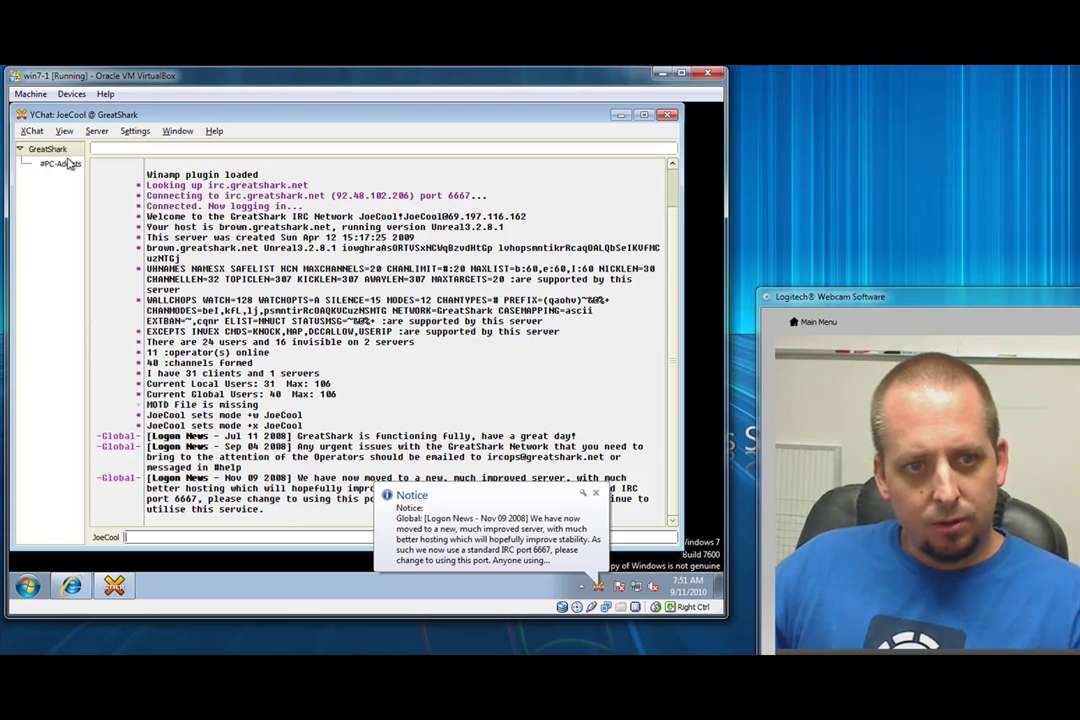
click(62, 164)
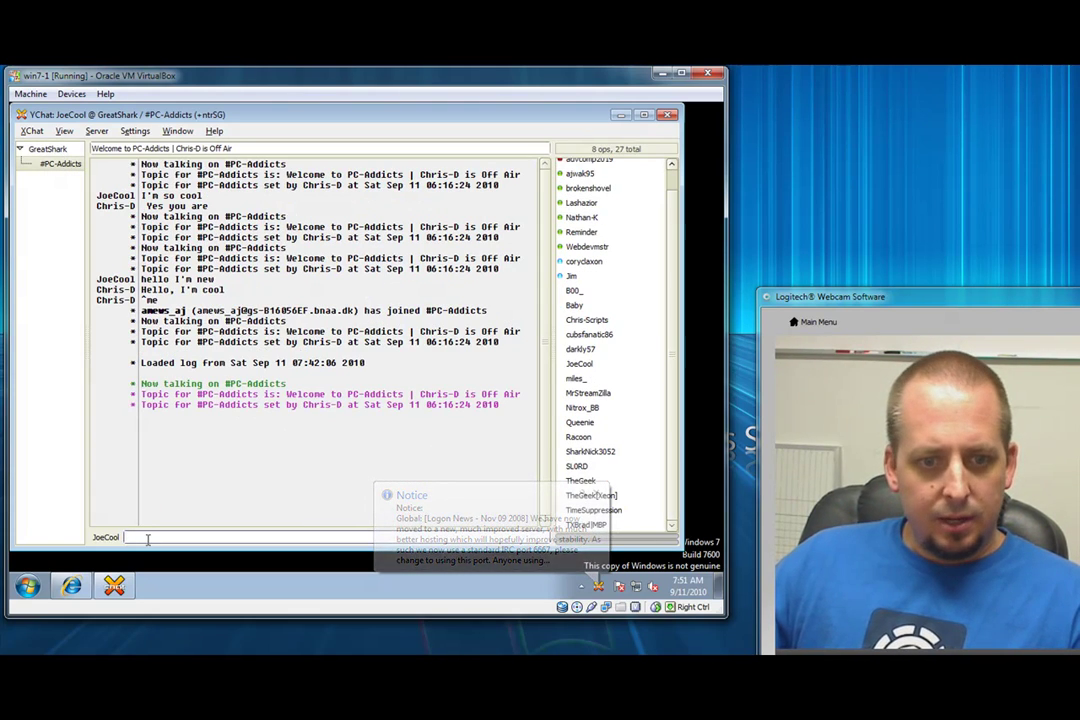
text(hello ter)
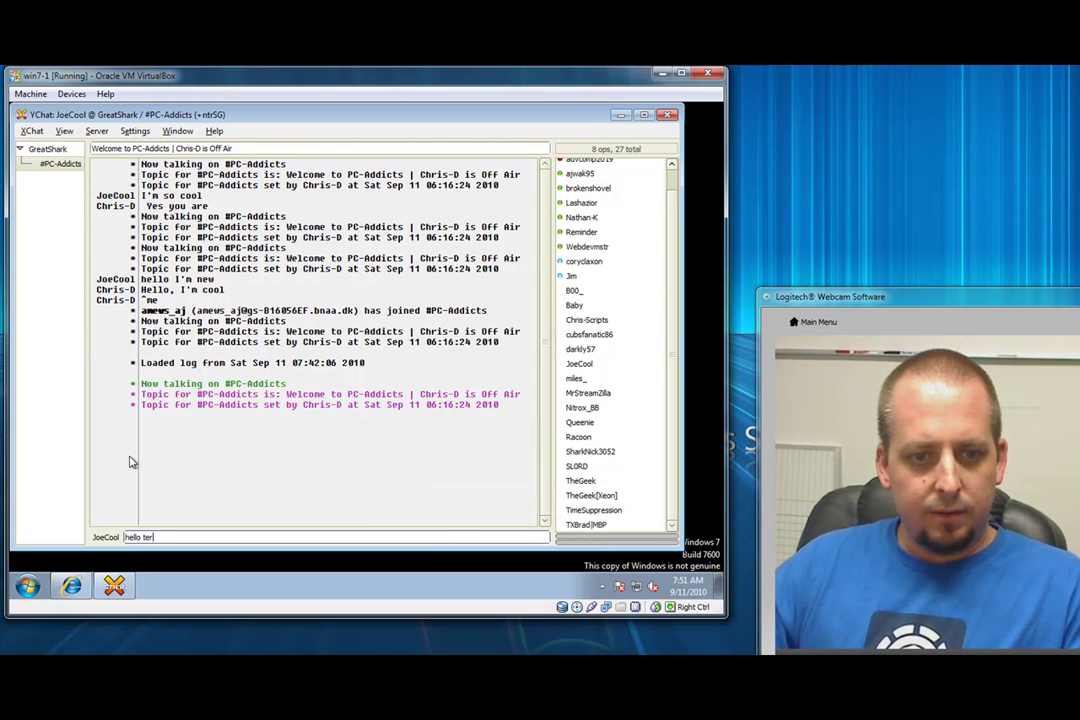
key(BackSpace)
text(st)
key(Return)
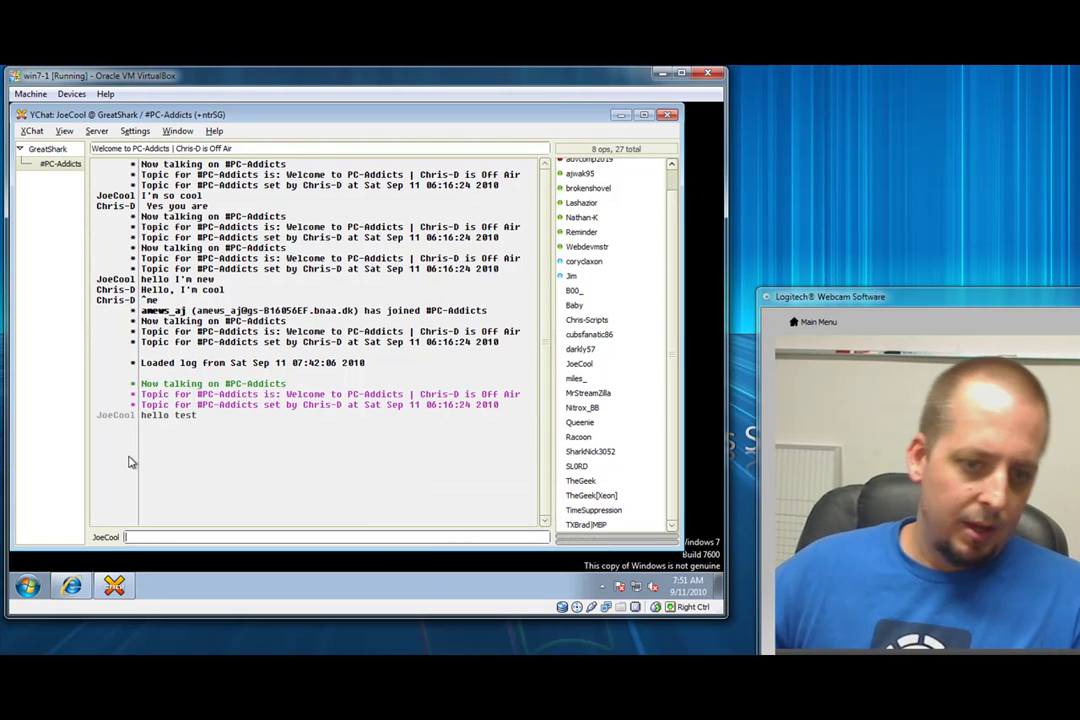
Step: Switch to the host computer's XChat window, check #PC-Addicts for the "hello test" message, and minimize the window
key(alt+Tab)
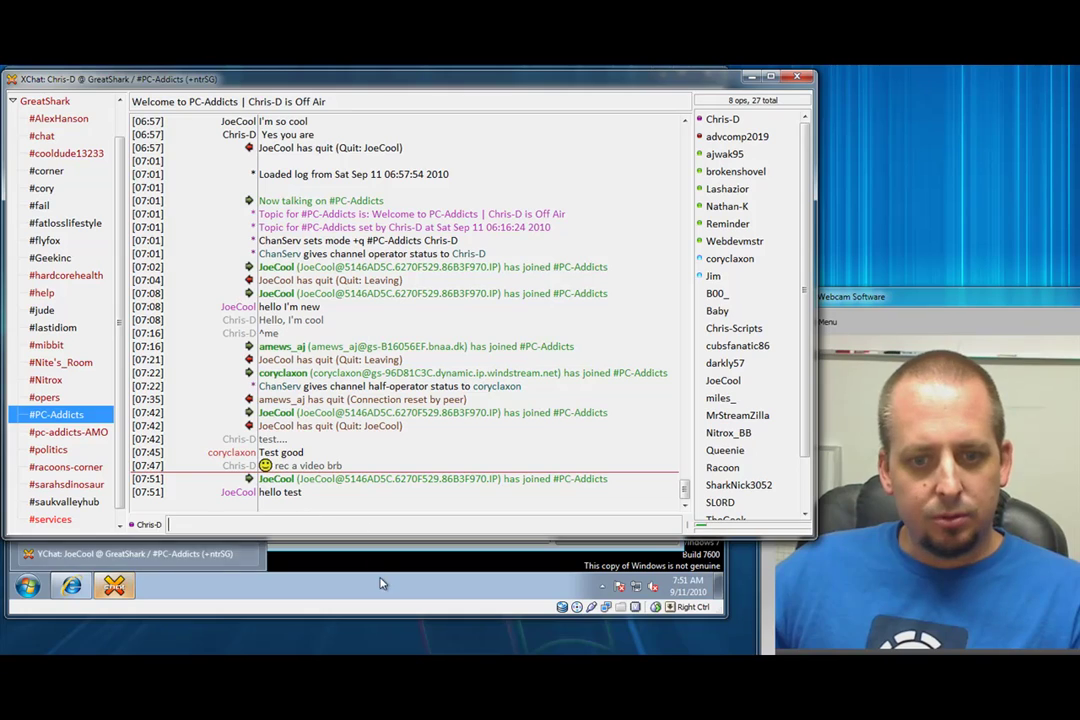
drag(313, 497, 210, 497)
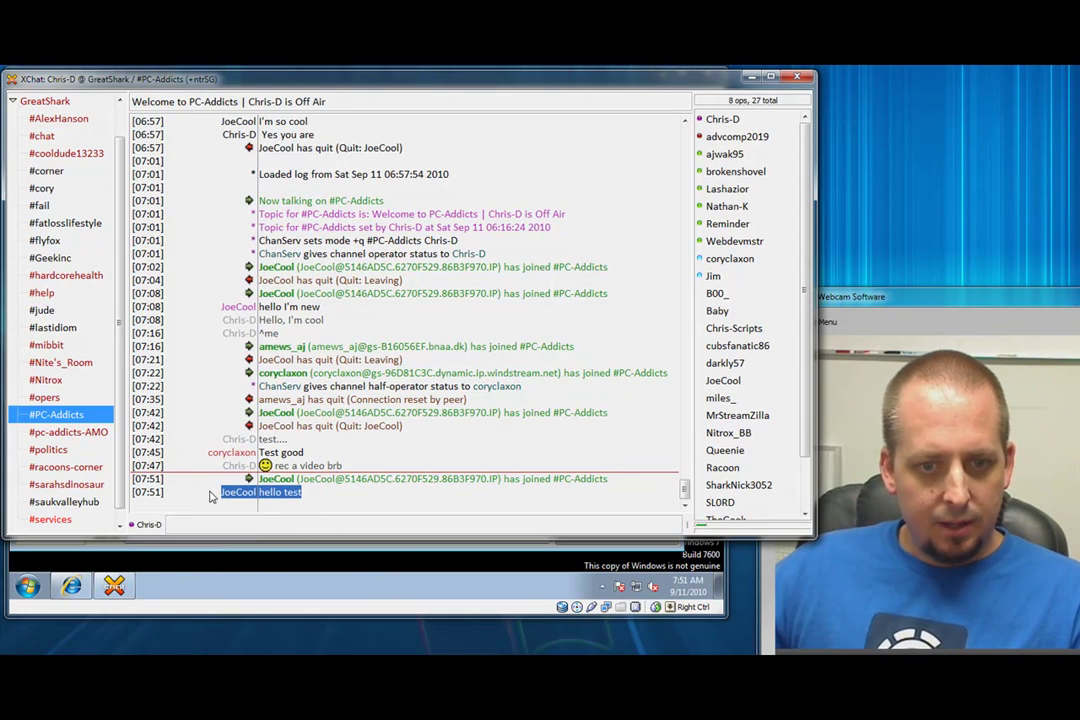
click(269, 517)
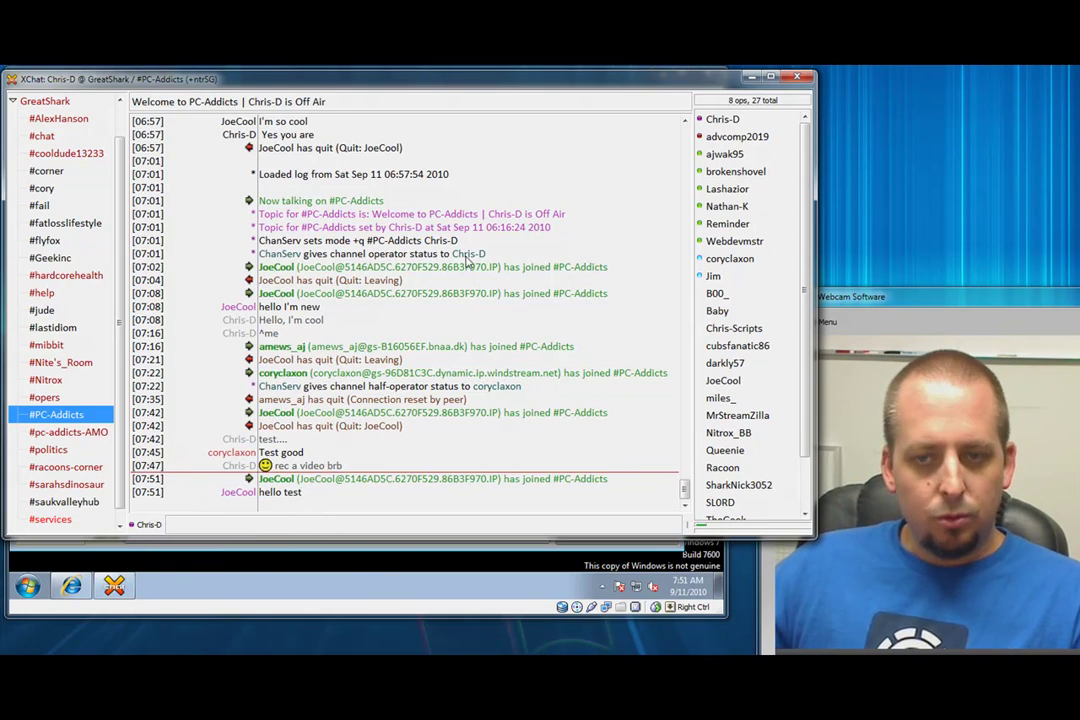
click(750, 78)
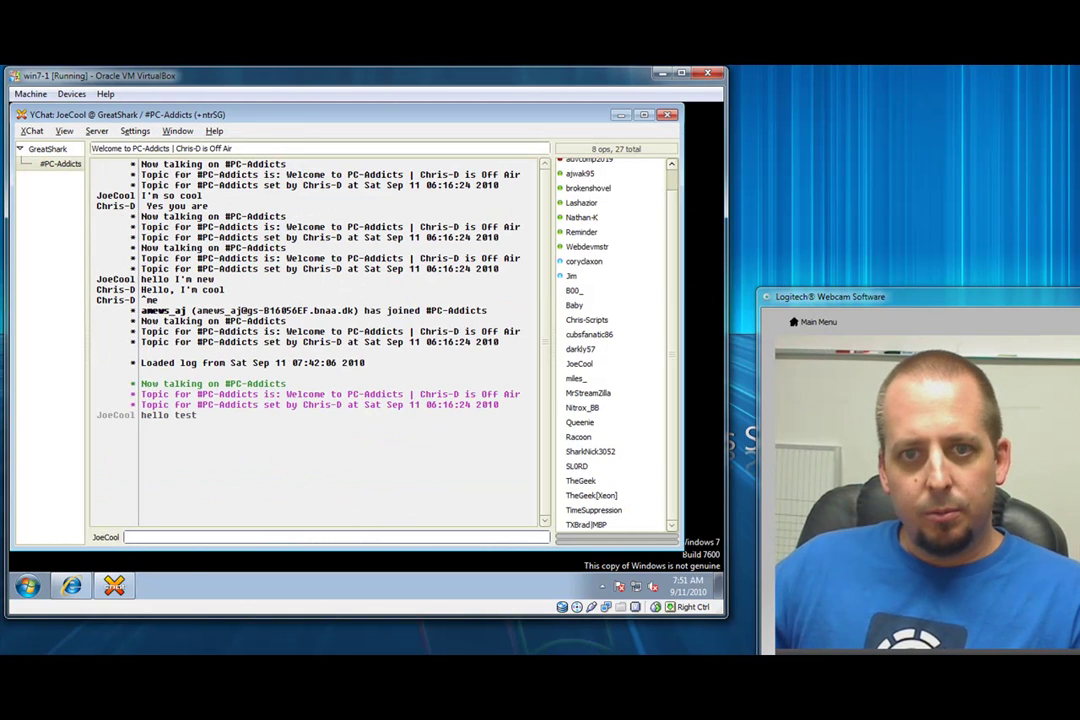